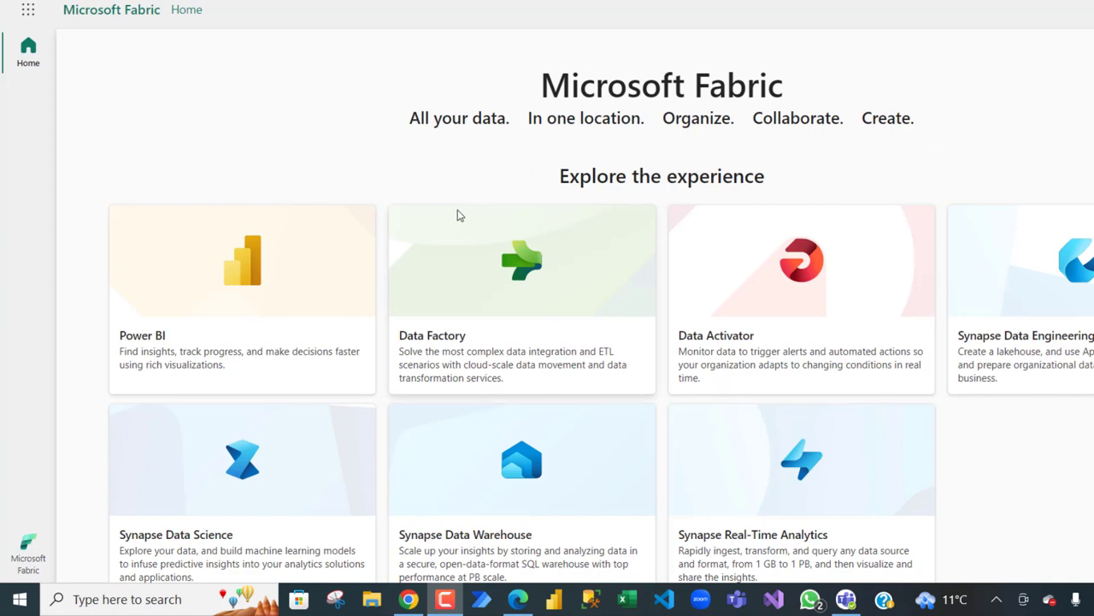
- From the Power BI experience, create an empty workspace named 'New Data Pipeline'
{"action": "left_click", "coordinate": [225, 276]}
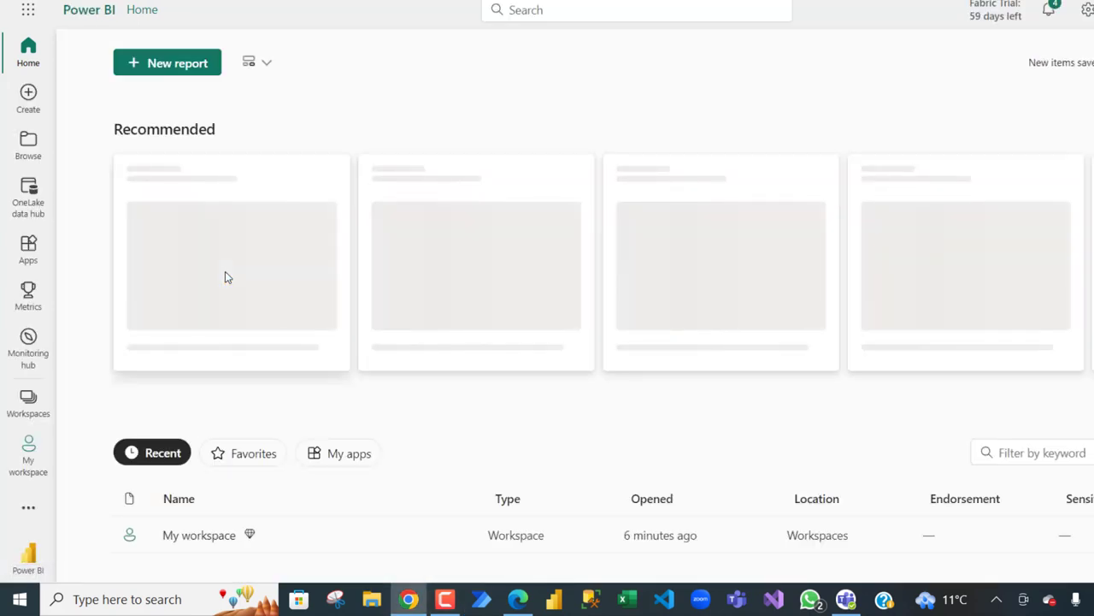
{"action": "left_click", "coordinate": [25, 408]}
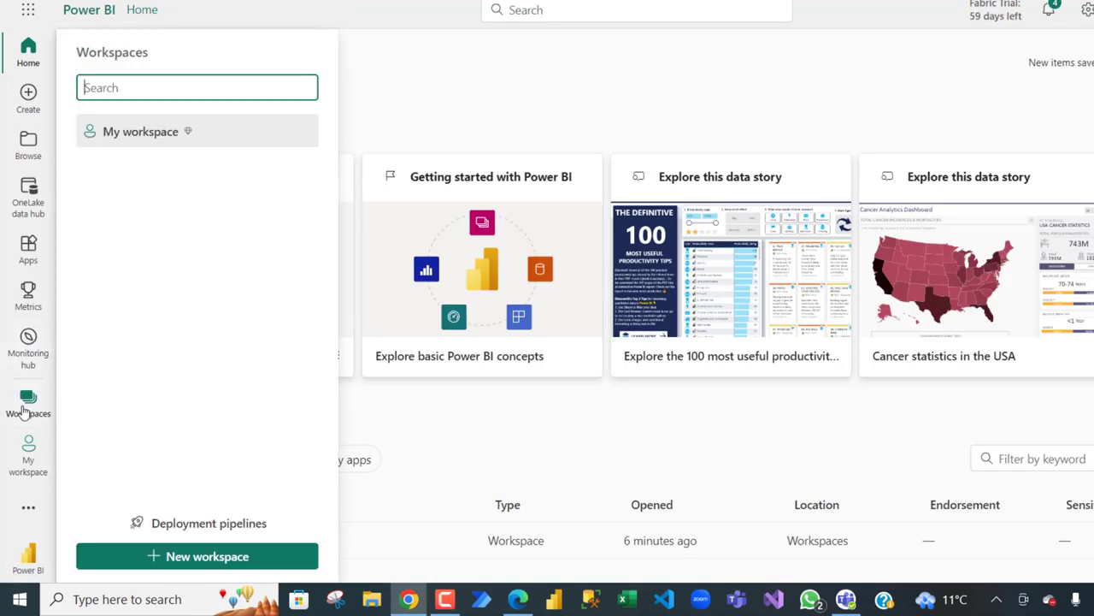
{"action": "left_click", "coordinate": [197, 561]}
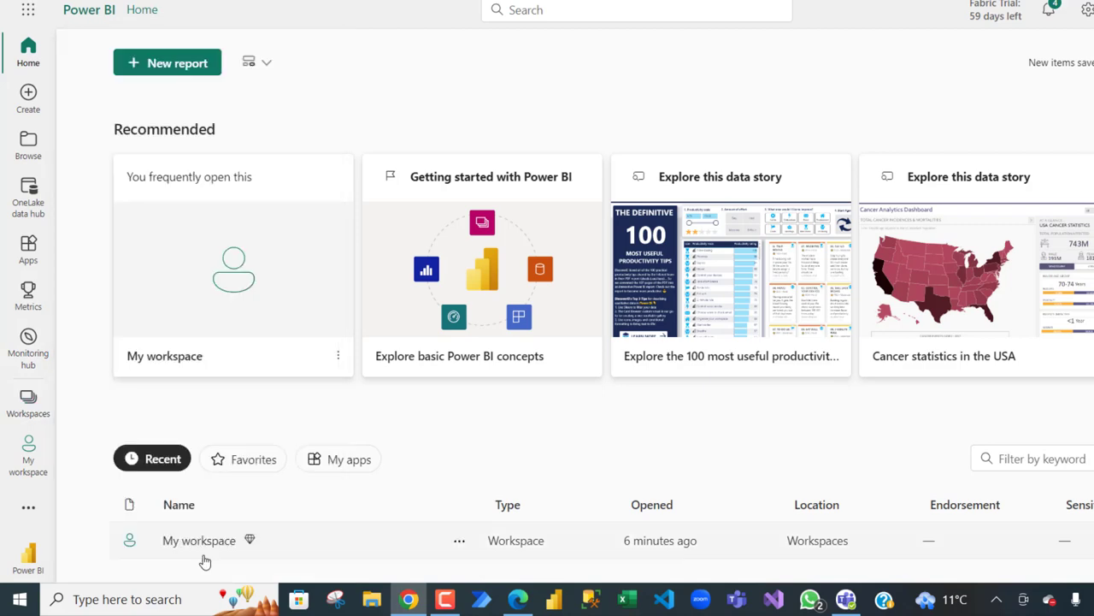
{"action": "left_click", "coordinate": [849, 108]}
{"action": "type", "text": "N"}
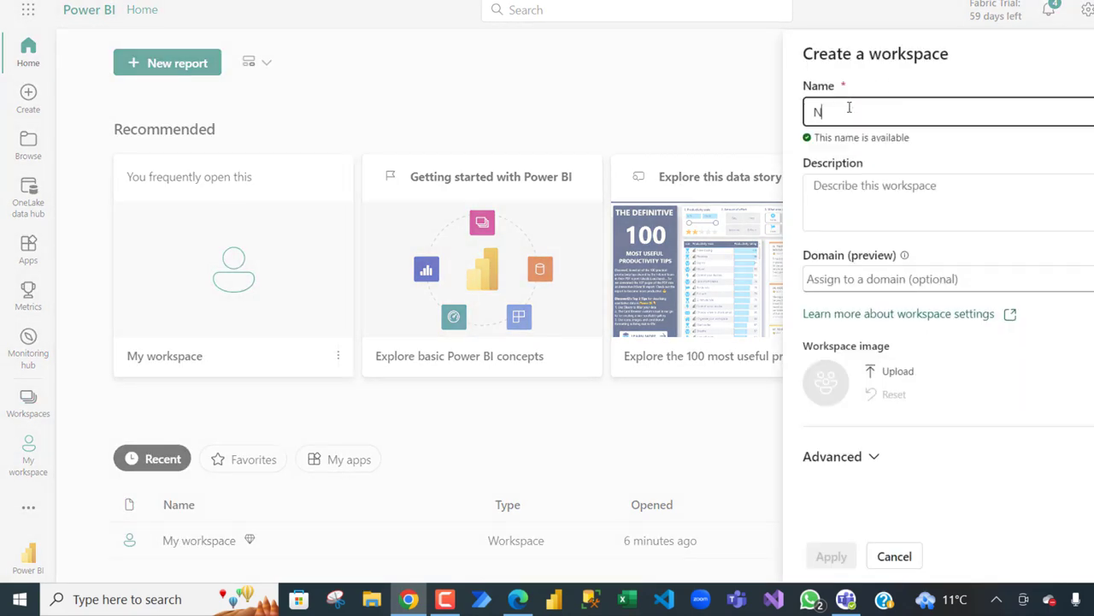
{"action": "type", "text": "ew Data Pipeline"}
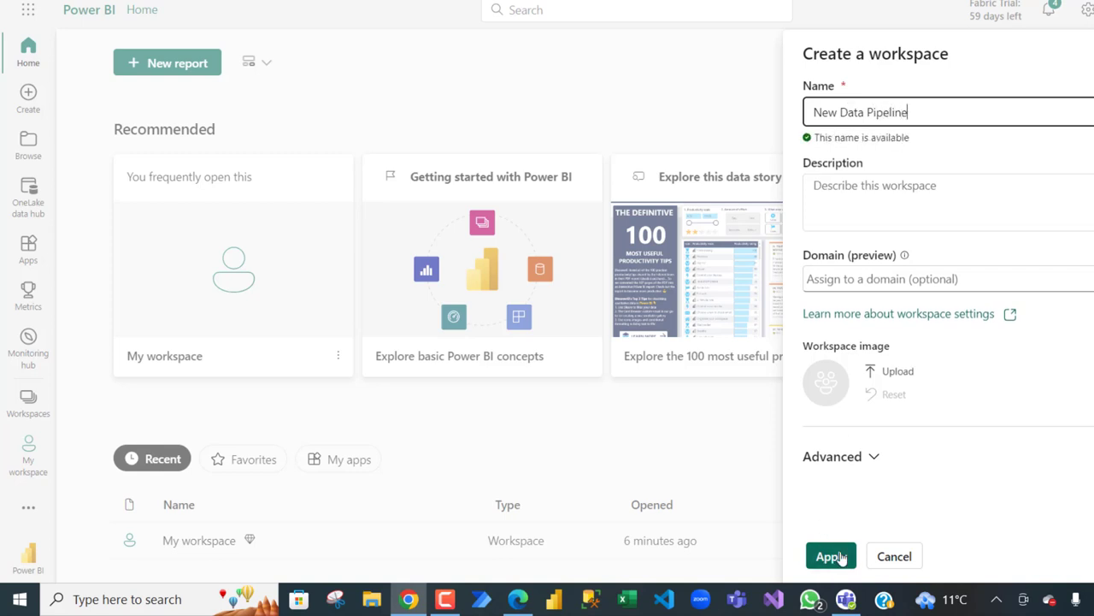
{"action": "left_click", "coordinate": [844, 556]}
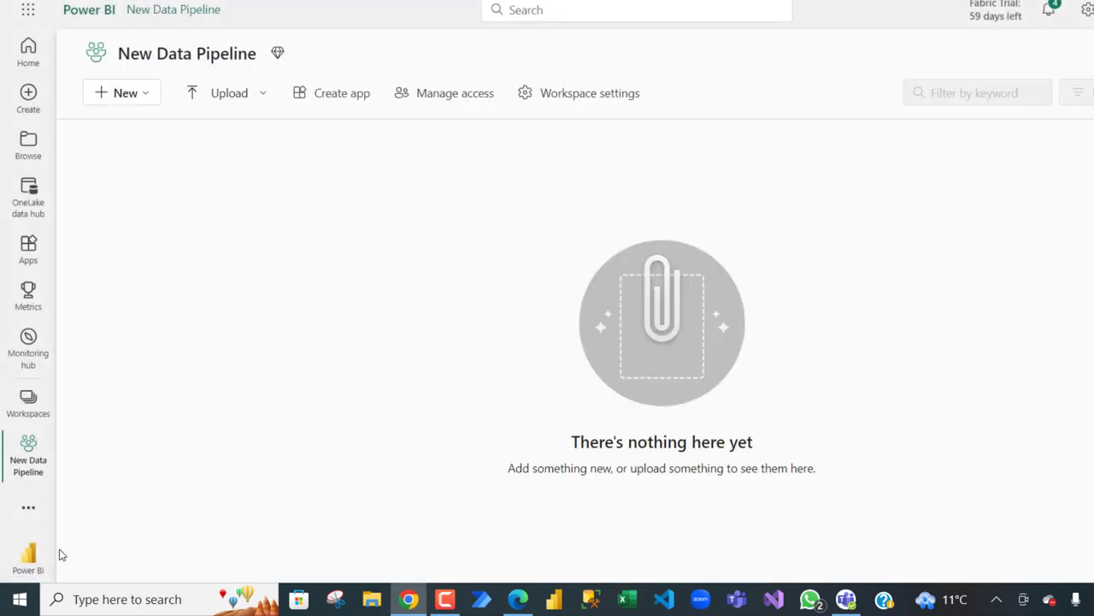
- Switch to Data Factory and start a data pipeline named 'first data piepline'
{"action": "left_click", "coordinate": [28, 556]}
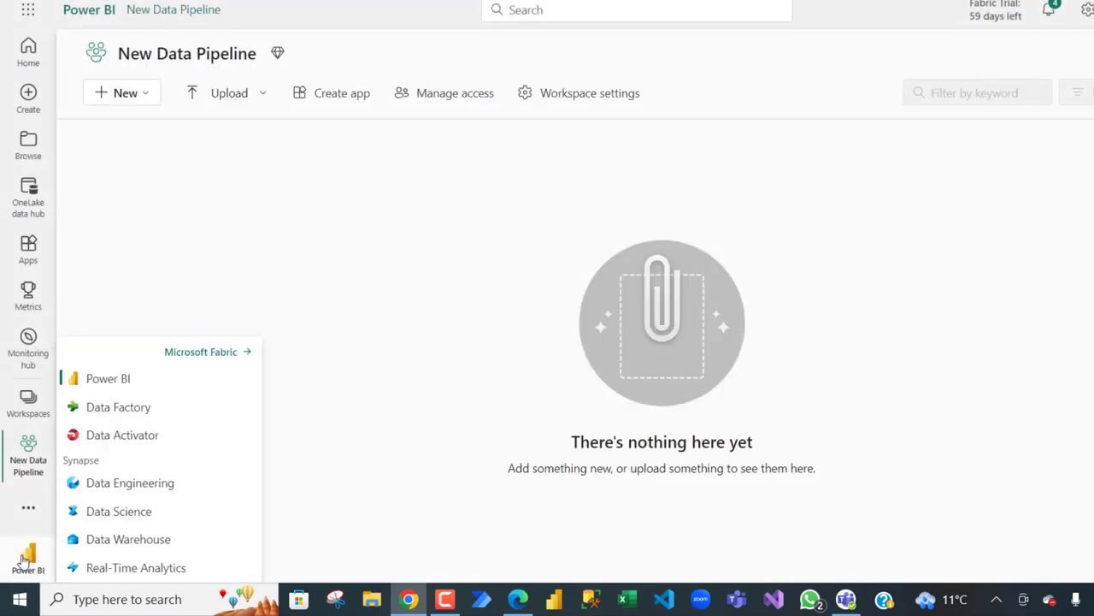
{"action": "left_click", "coordinate": [135, 415]}
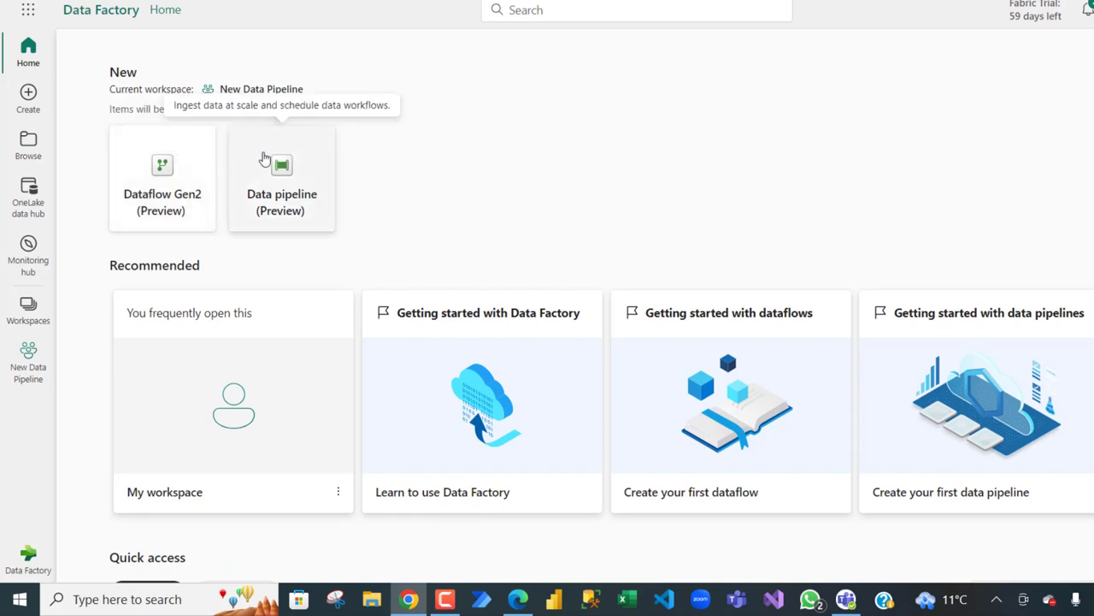
{"action": "left_click", "coordinate": [306, 164]}
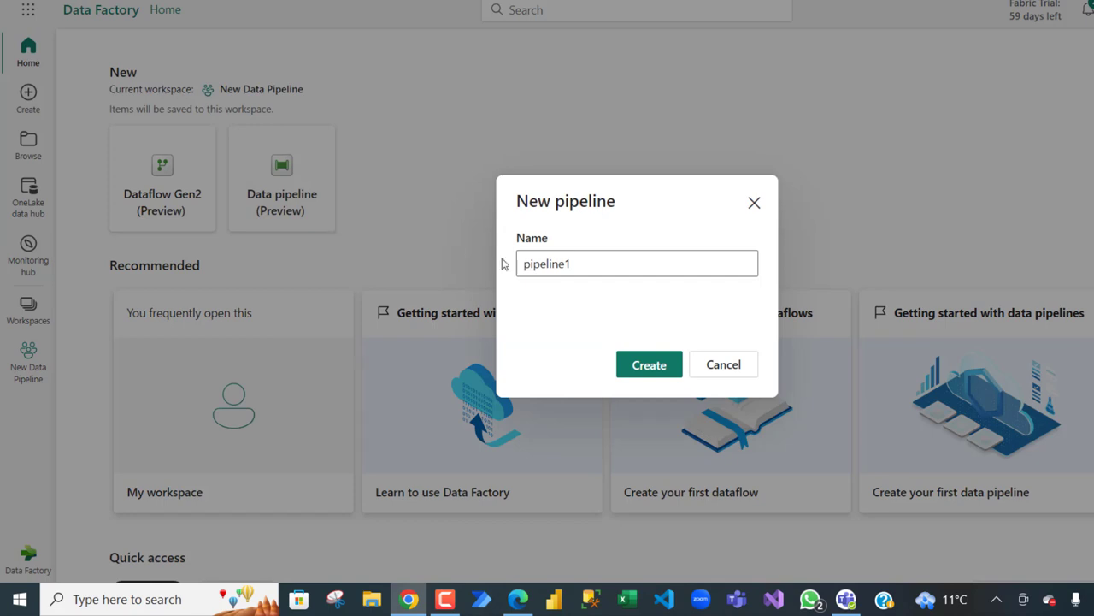
{"action": "left_click_drag", "start_coordinate": [594, 256], "coordinate": [487, 263]}
{"action": "type", "text": "first data "}
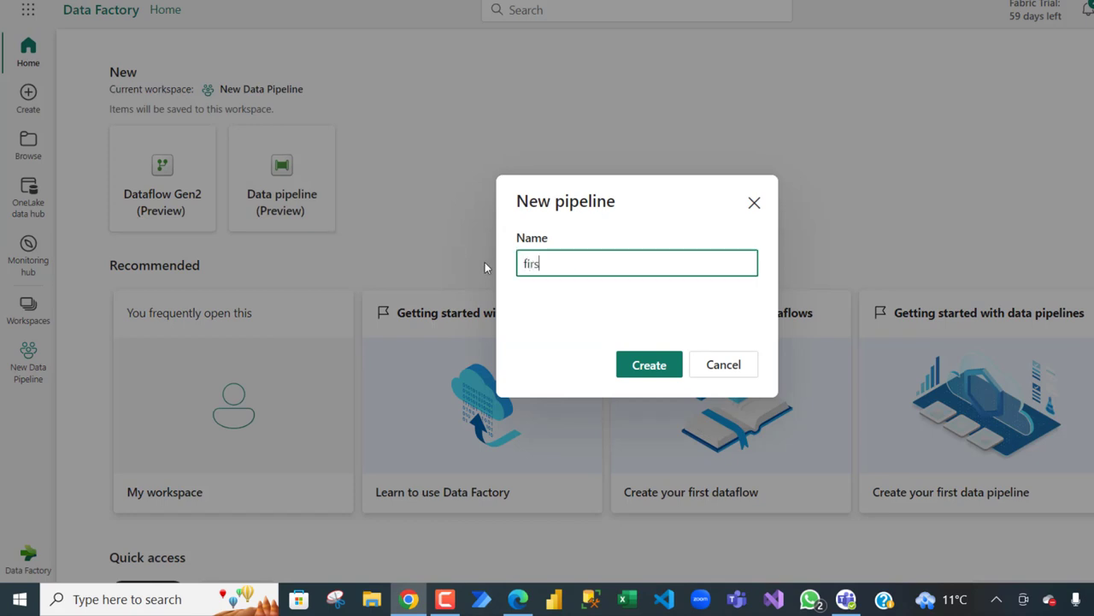
{"action": "type", "text": "piepline"}
- Create the pipeline and begin a Copy data task sourcing the COVID-19 Data Lake sample
{"action": "left_click", "coordinate": [655, 373]}
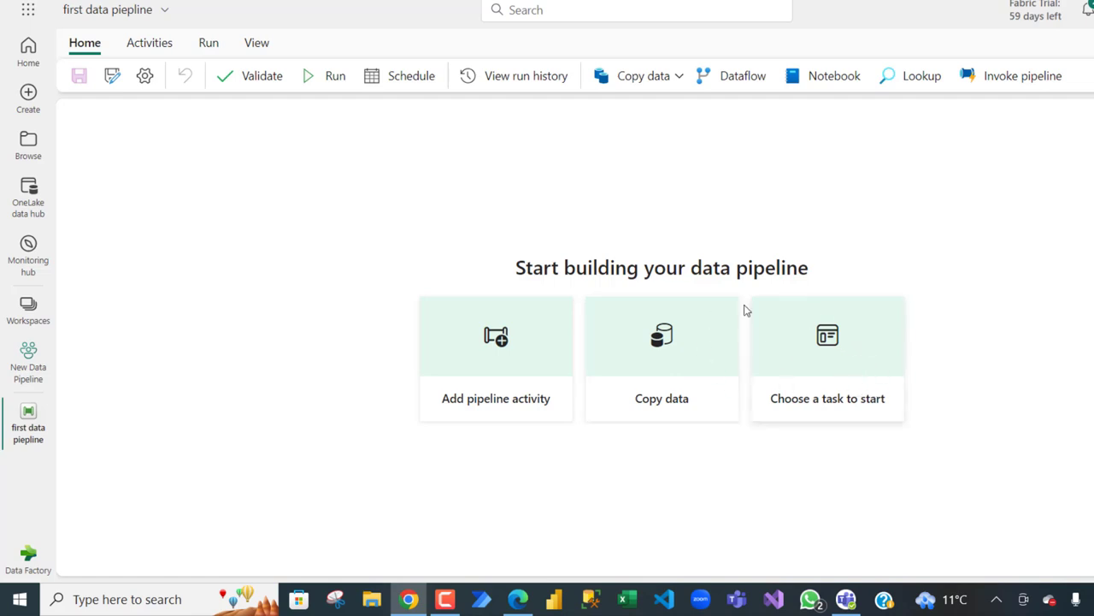
{"action": "left_click", "coordinate": [664, 356]}
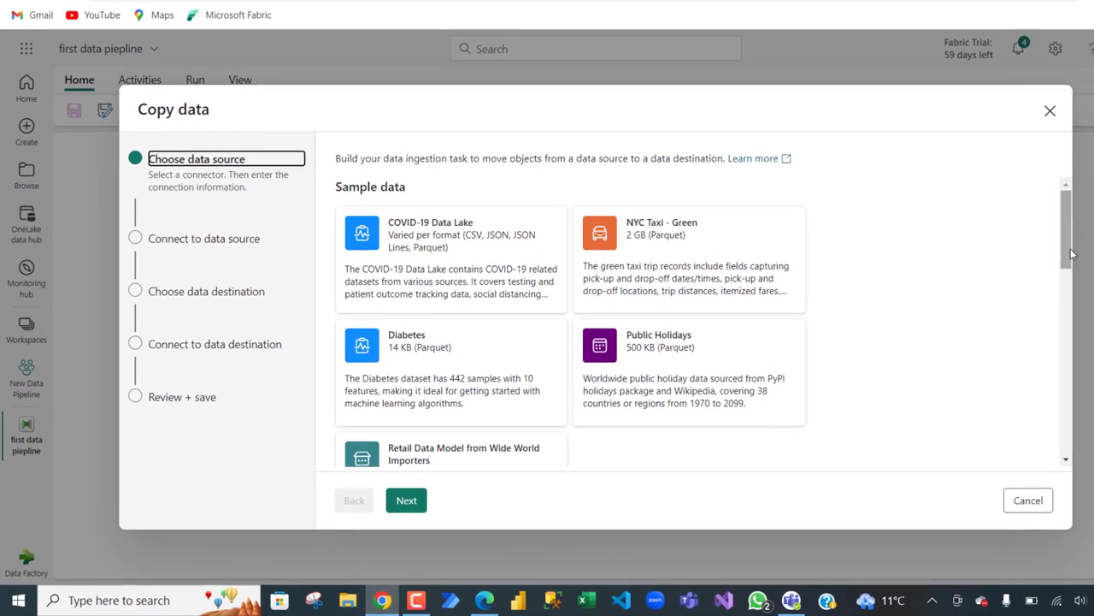
{"action": "scroll", "coordinate": [1071, 254], "scroll_direction": "down", "scroll_amount": 3}
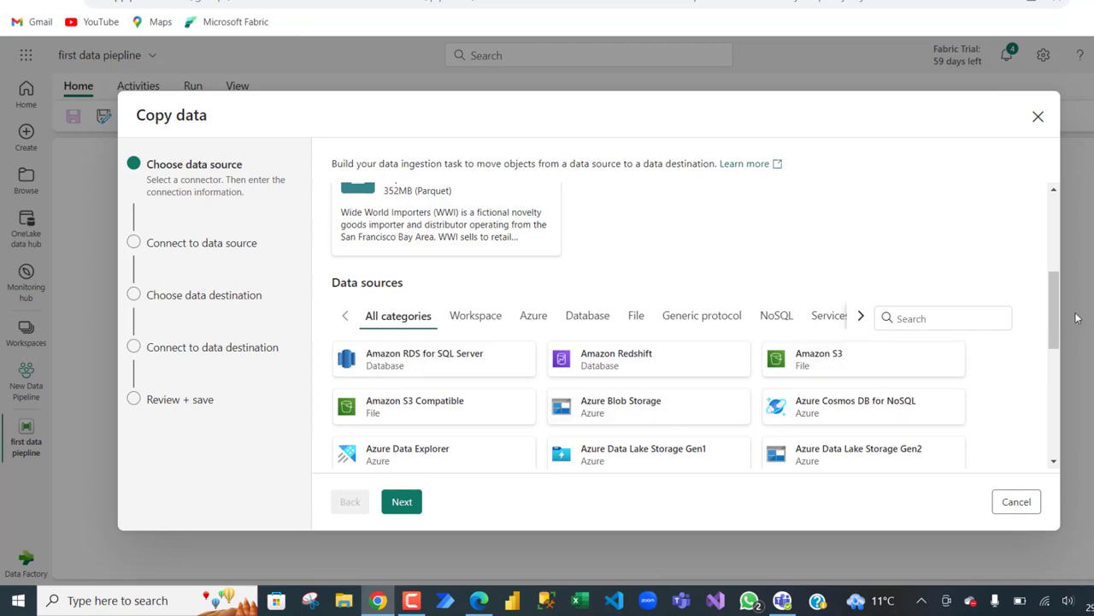
{"action": "left_click_drag", "start_coordinate": [1059, 315], "coordinate": [1062, 244]}
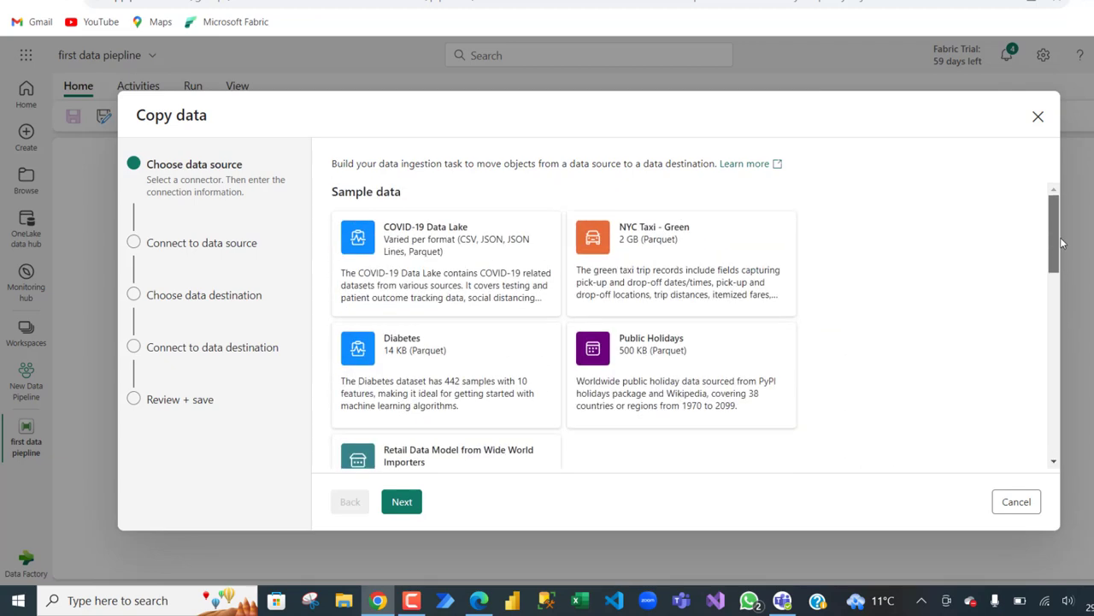
{"action": "left_click", "coordinate": [443, 247]}
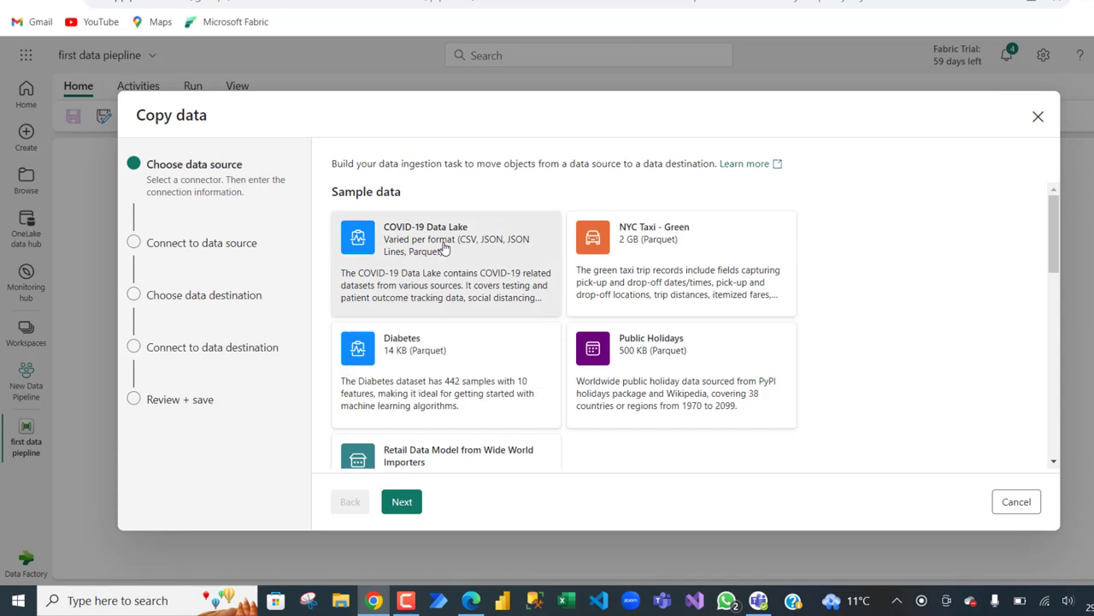
- After previewing the sample datasets, pick ECDC COVID-19 Cases in CSV format as the source
{"action": "left_click", "coordinate": [403, 502]}
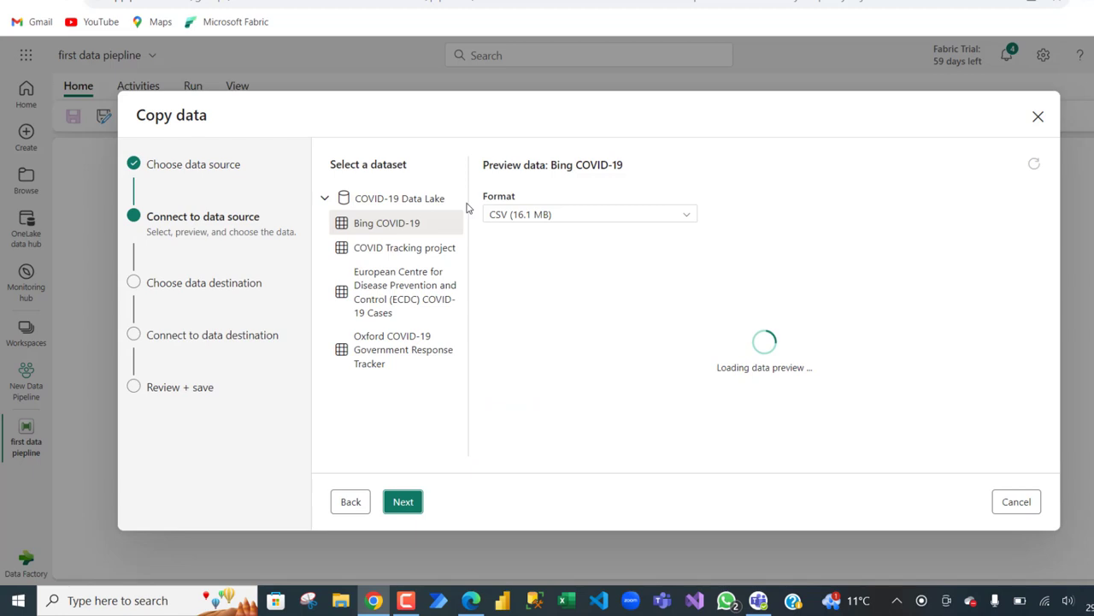
{"action": "left_click", "coordinate": [376, 249]}
{"action": "left_click", "coordinate": [424, 268]}
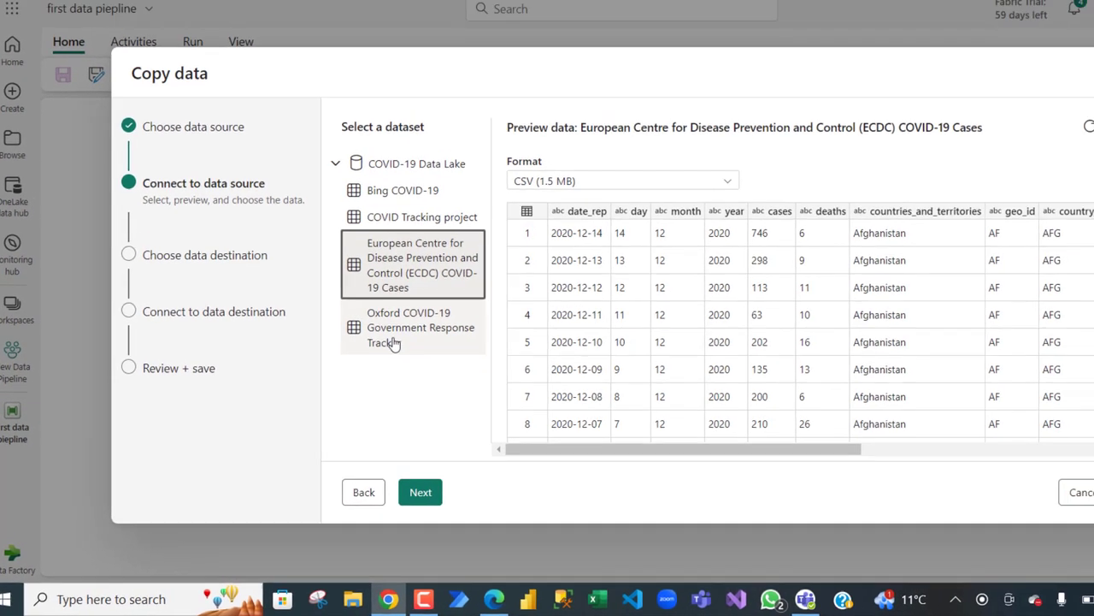
{"action": "left_click", "coordinate": [451, 314]}
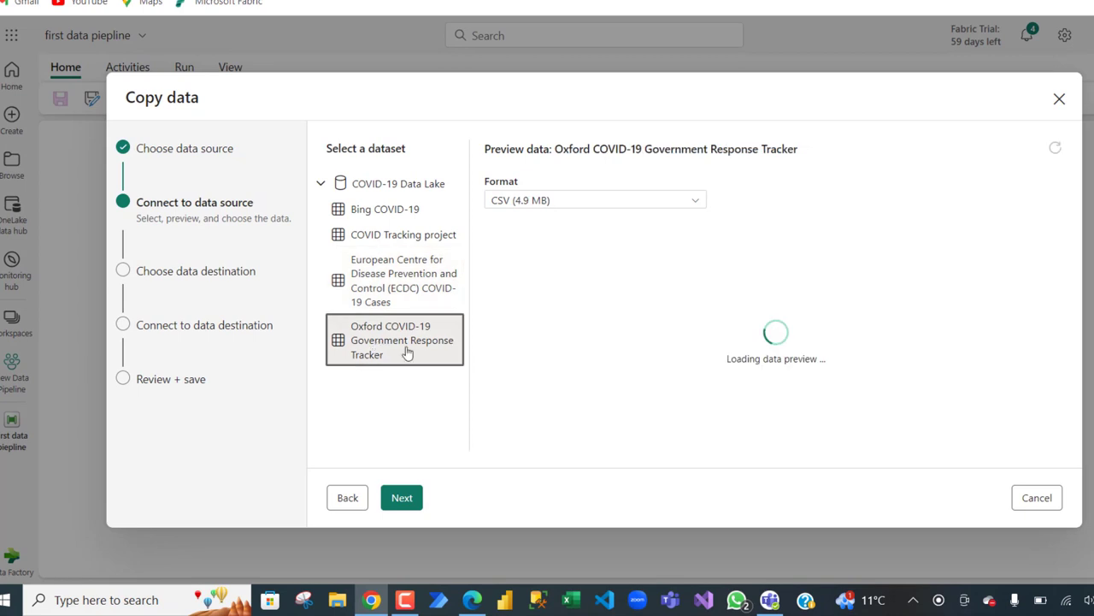
{"action": "left_click", "coordinate": [407, 282]}
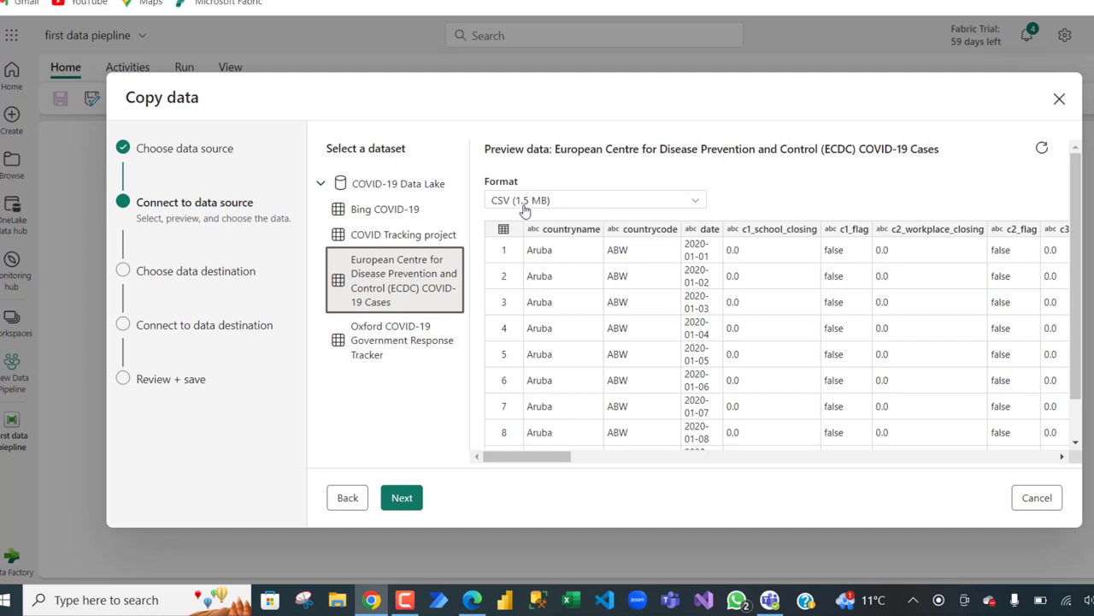
{"action": "left_click", "coordinate": [697, 200]}
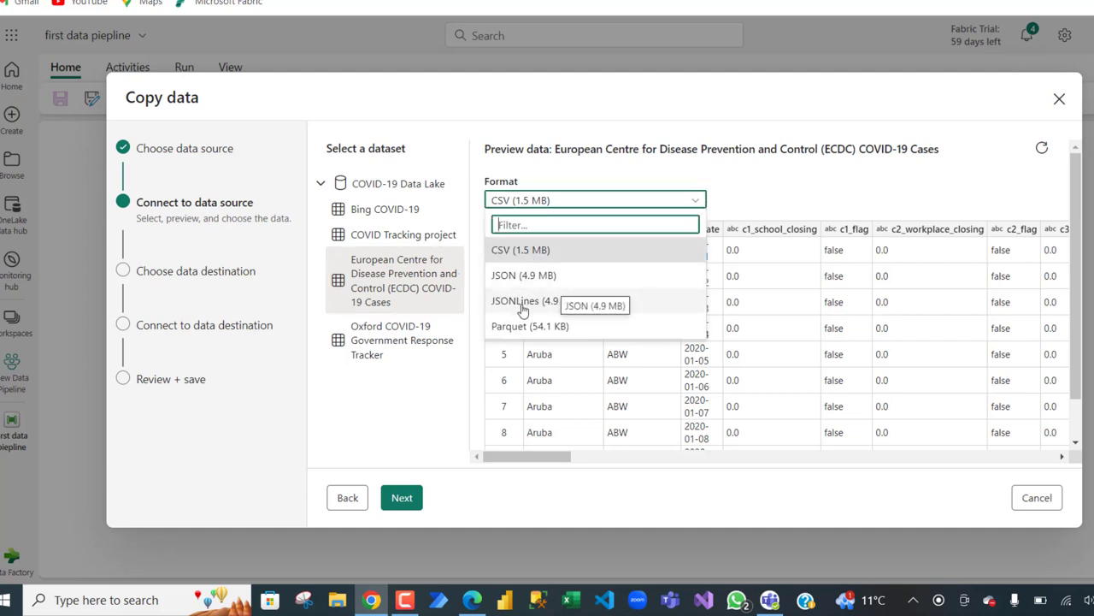
{"action": "left_click", "coordinate": [518, 252]}
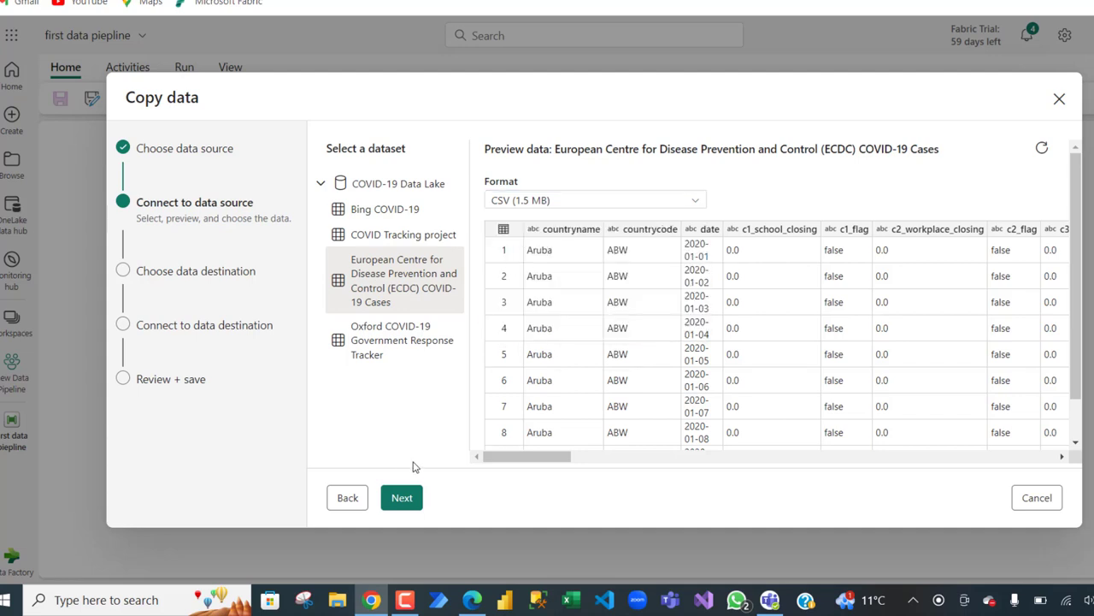
{"action": "left_click", "coordinate": [402, 499]}
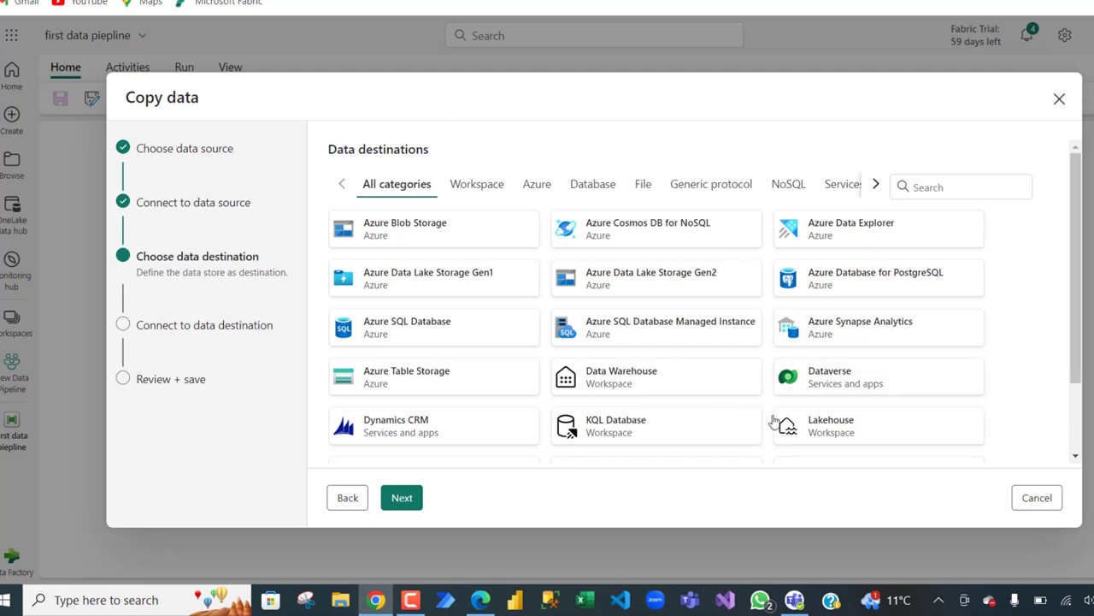
- Set a new Lakehouse named Covid19_Dataset as the copy destination
{"action": "left_click", "coordinate": [857, 433]}
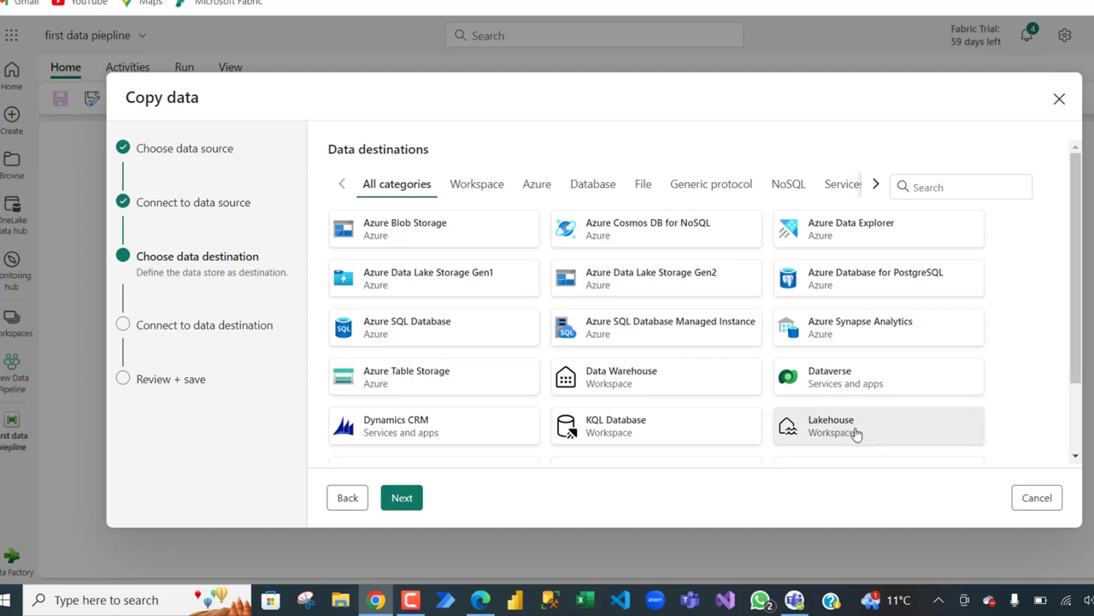
{"action": "left_click", "coordinate": [409, 500]}
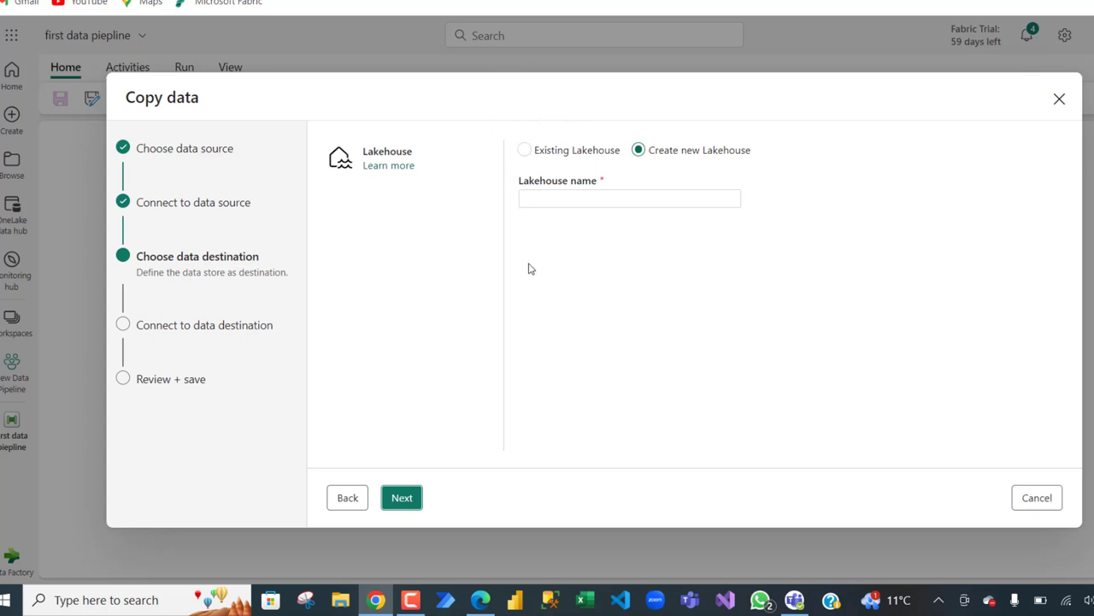
{"action": "left_click", "coordinate": [525, 152]}
{"action": "left_click", "coordinate": [630, 200]}
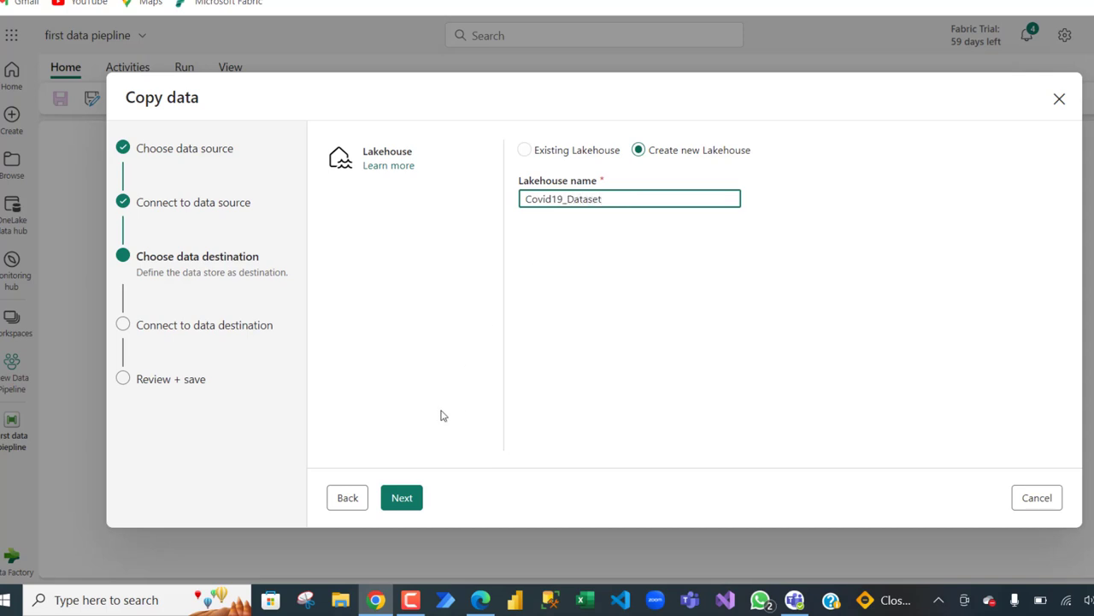
{"action": "left_click", "coordinate": [406, 506]}
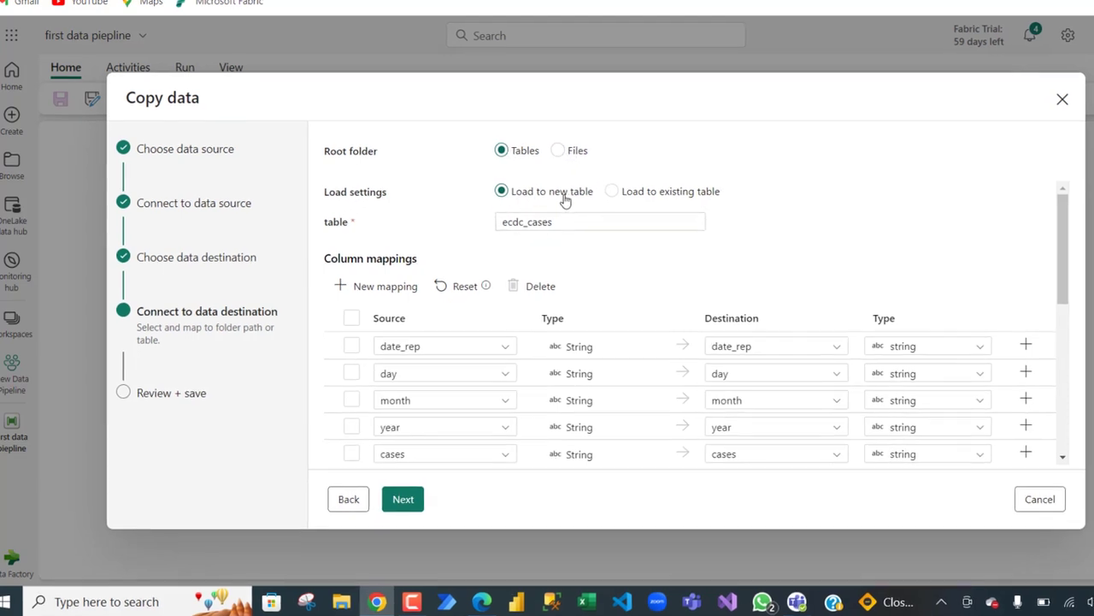
- Load into new table ecdc_cases and review the same-named string column mappings
{"action": "left_click", "coordinate": [617, 192]}
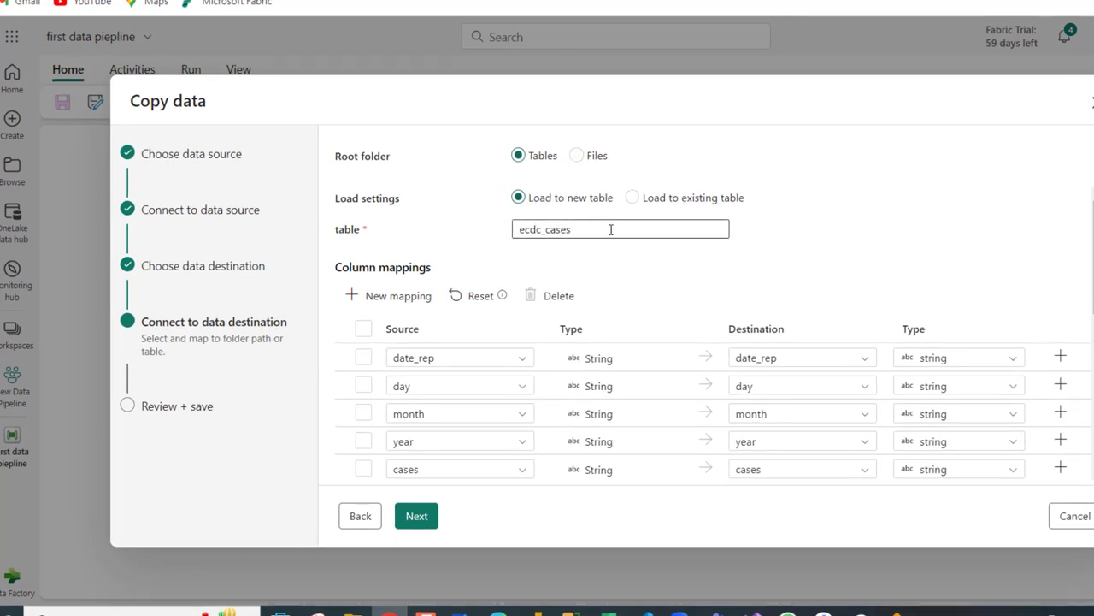
{"action": "left_click_drag", "start_coordinate": [611, 229], "coordinate": [496, 240]}
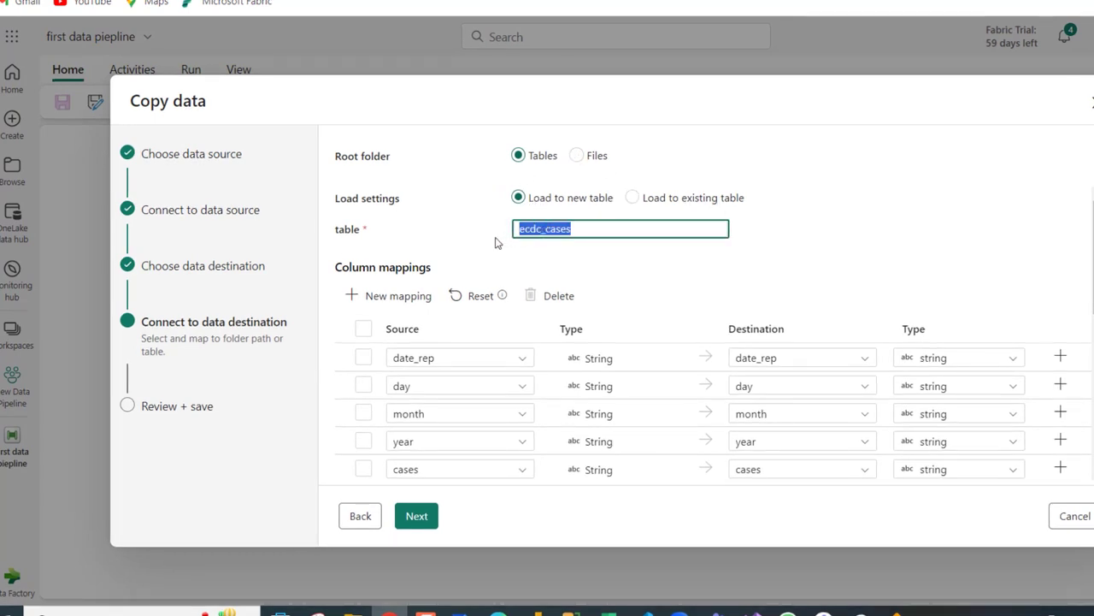
{"action": "left_click", "coordinate": [580, 231]}
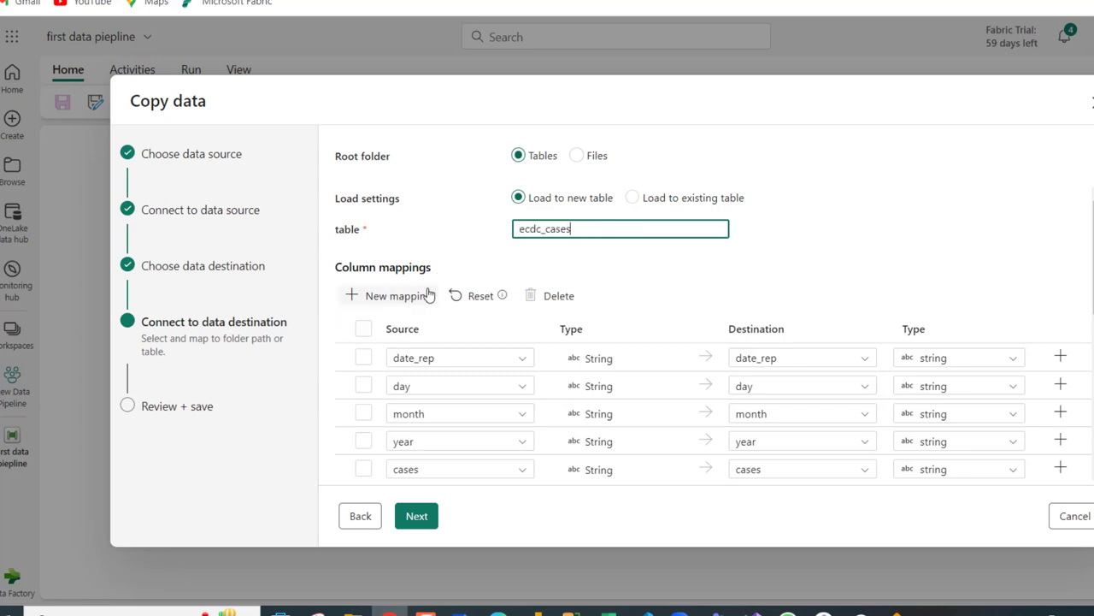
{"action": "scroll", "coordinate": [1032, 303], "scroll_direction": "down", "scroll_amount": 3}
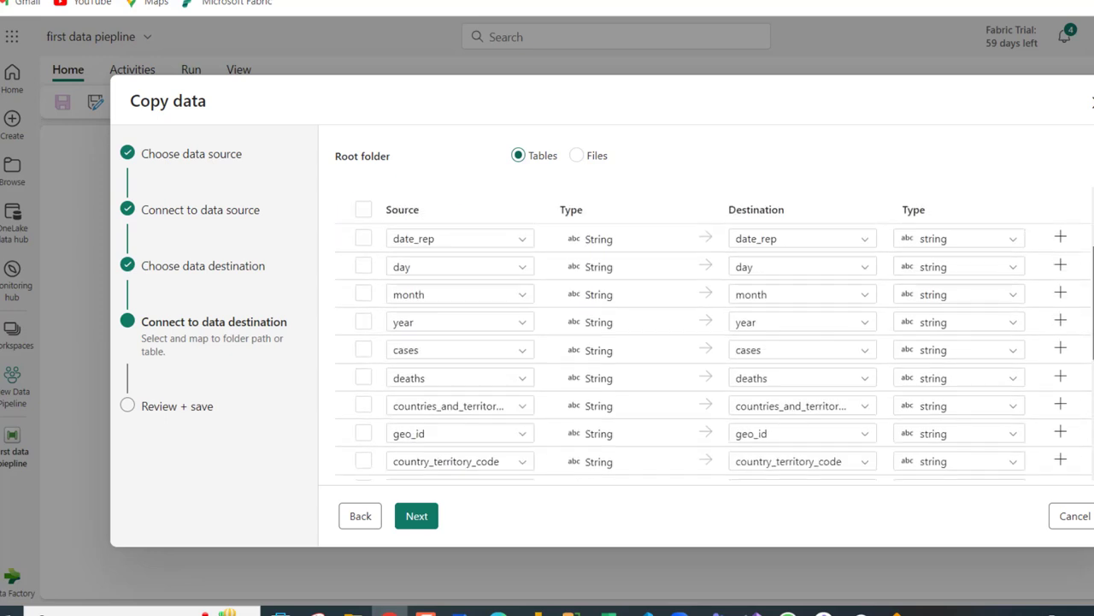
{"action": "scroll", "coordinate": [1032, 303], "scroll_direction": "up", "scroll_amount": 3}
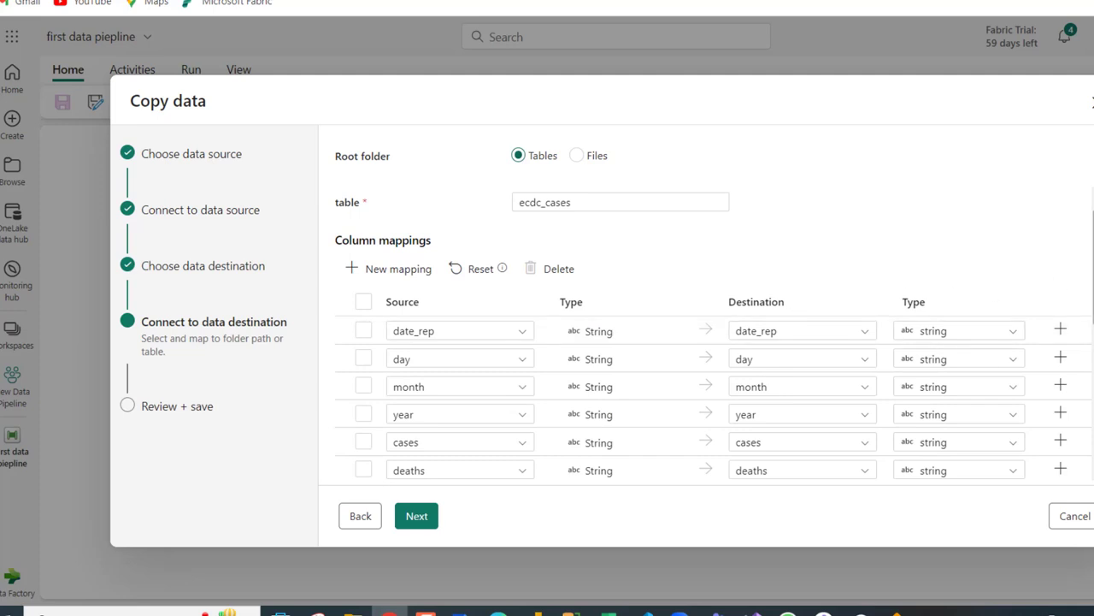
{"action": "scroll", "coordinate": [714, 332], "scroll_direction": "down", "scroll_amount": 1}
{"action": "scroll", "coordinate": [714, 333], "scroll_direction": "up", "scroll_amount": 1}
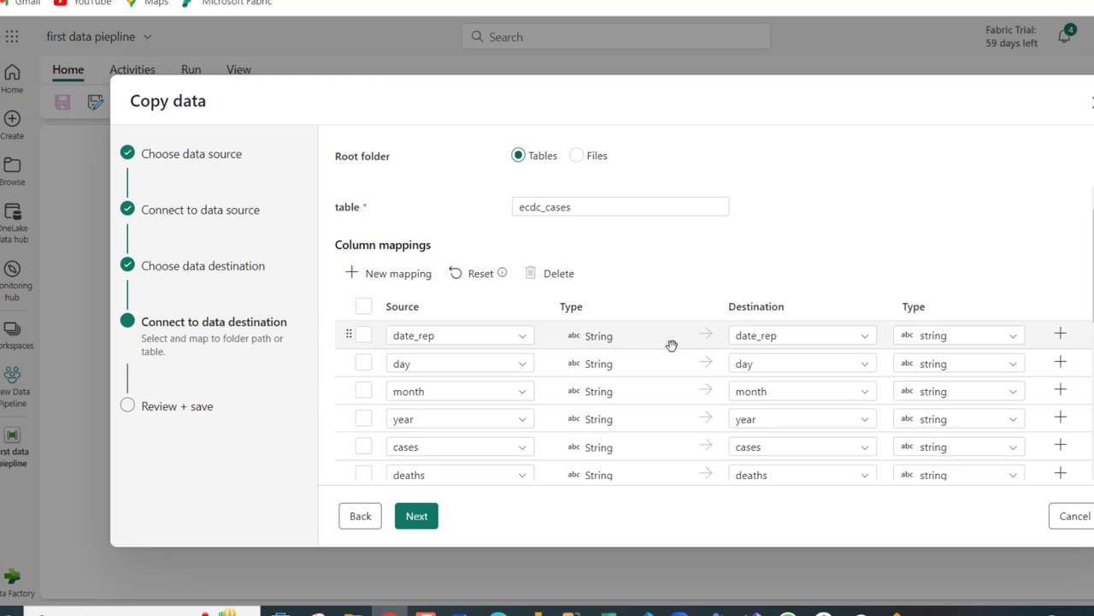
{"action": "scroll", "coordinate": [672, 345], "scroll_direction": "down", "scroll_amount": 3}
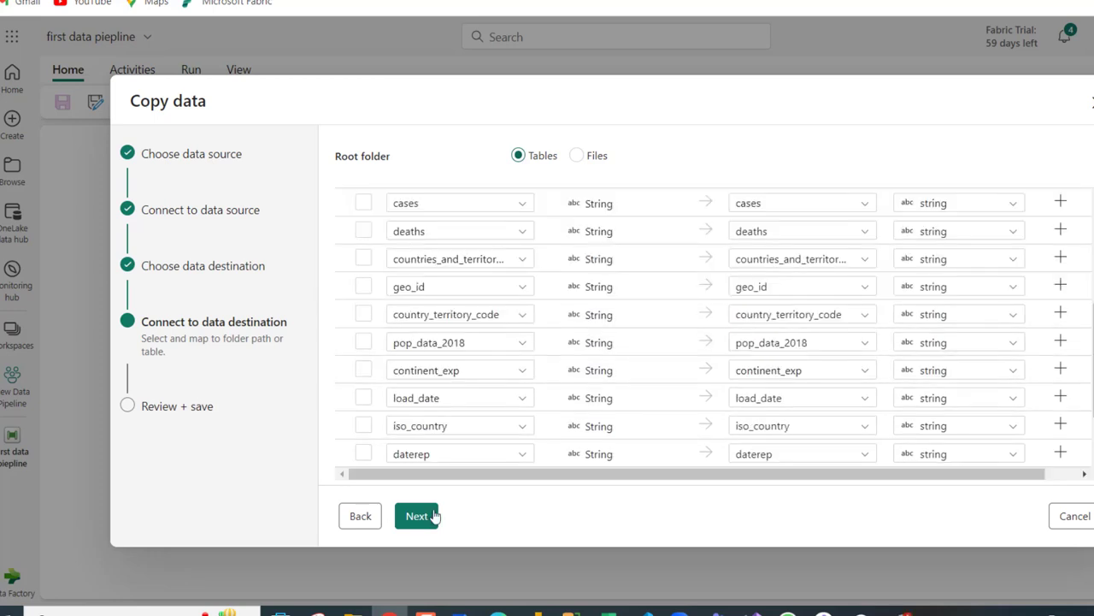
- Save the copy activity with immediate data transfer enabled and run it
{"action": "left_click", "coordinate": [417, 517]}
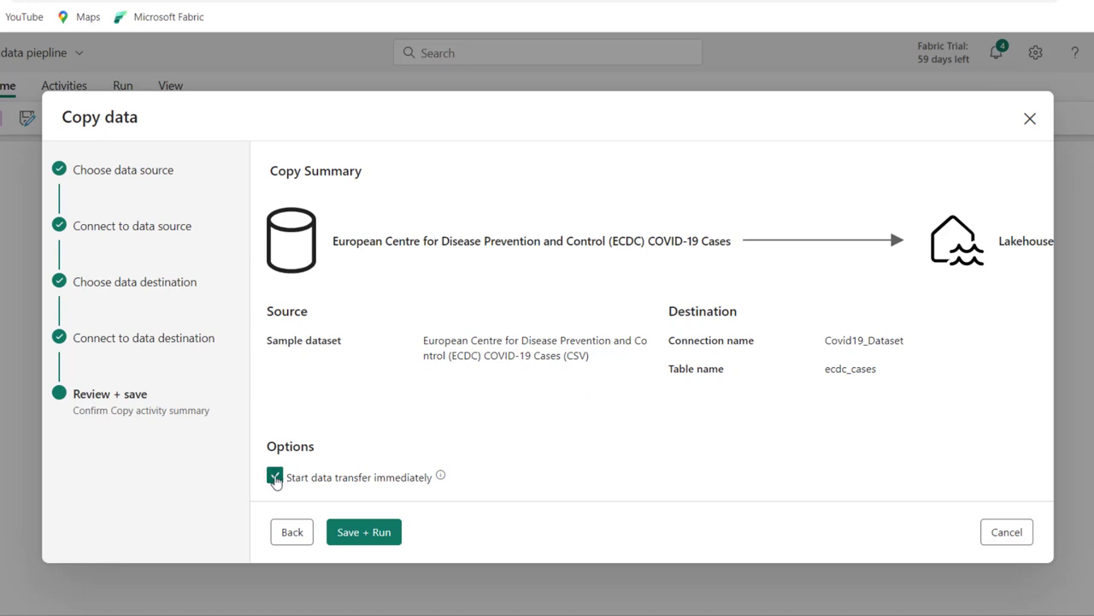
{"action": "left_click", "coordinate": [361, 534]}
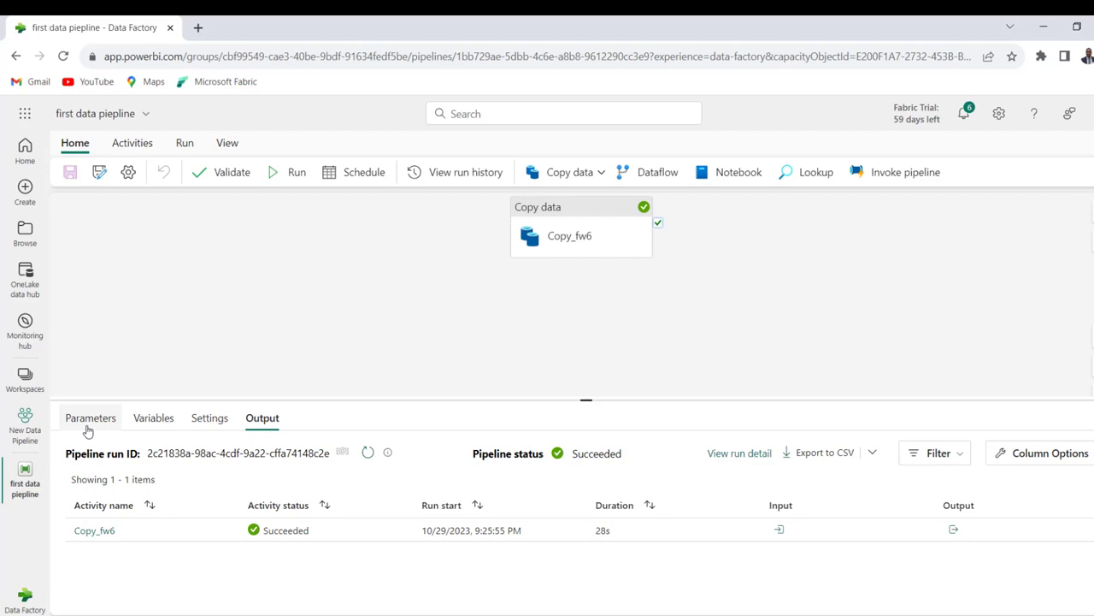
- Open the Covid19_Dataset lakehouse in the New Data Pipeline workspace to preview ecdc_cases
{"action": "left_click", "coordinate": [25, 376]}
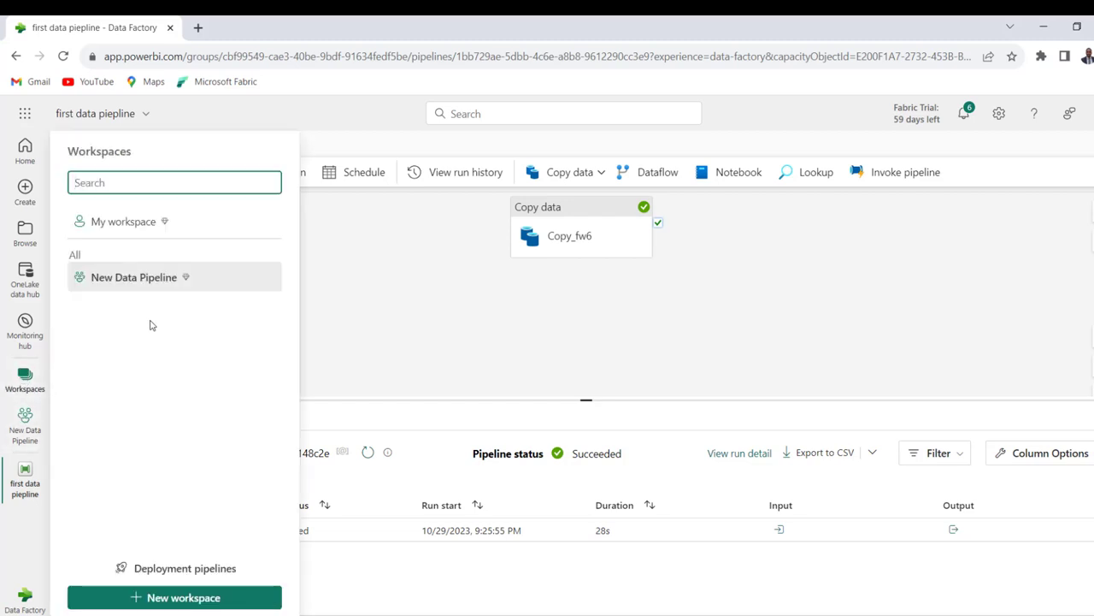
{"action": "left_click", "coordinate": [143, 278]}
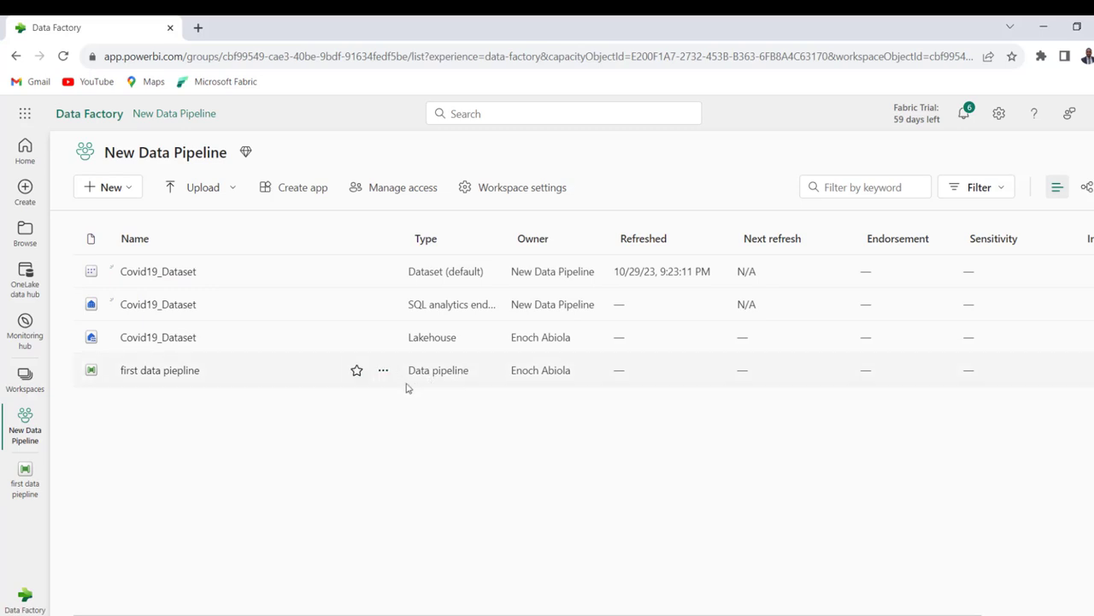
{"action": "left_click", "coordinate": [173, 342]}
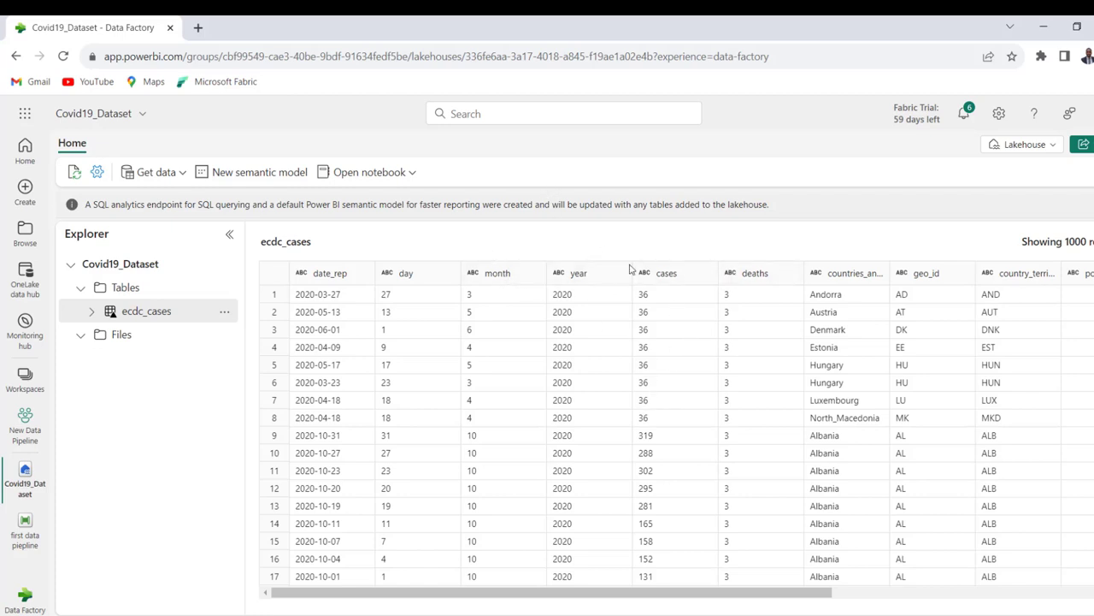
- Open the Covid19_Dataset SQL analytics endpoint from the workspace contents
{"action": "left_click", "coordinate": [24, 430]}
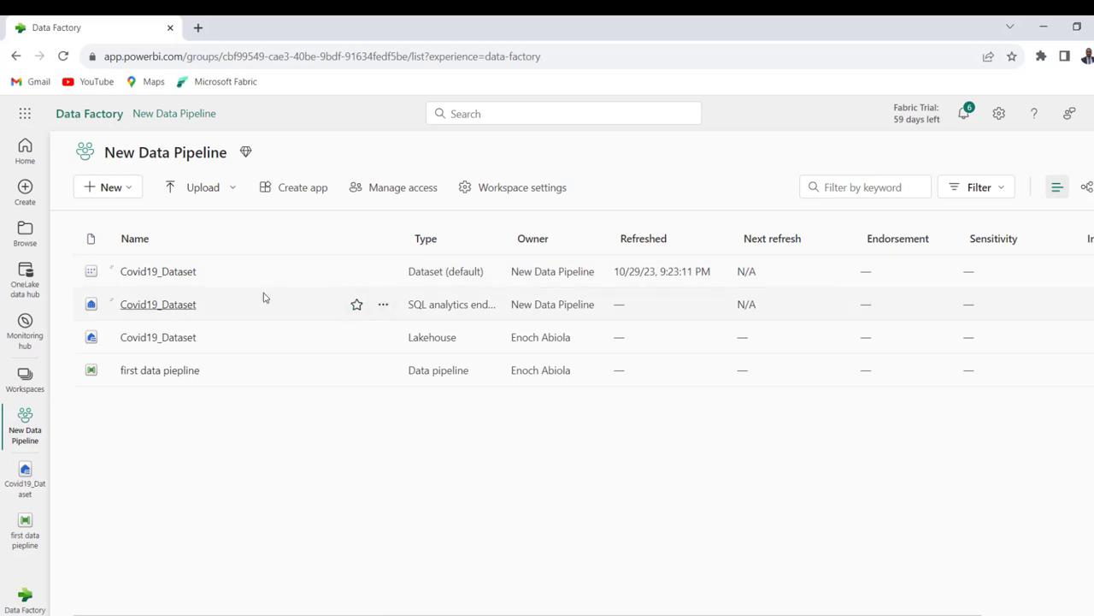
{"action": "left_click", "coordinate": [146, 305]}
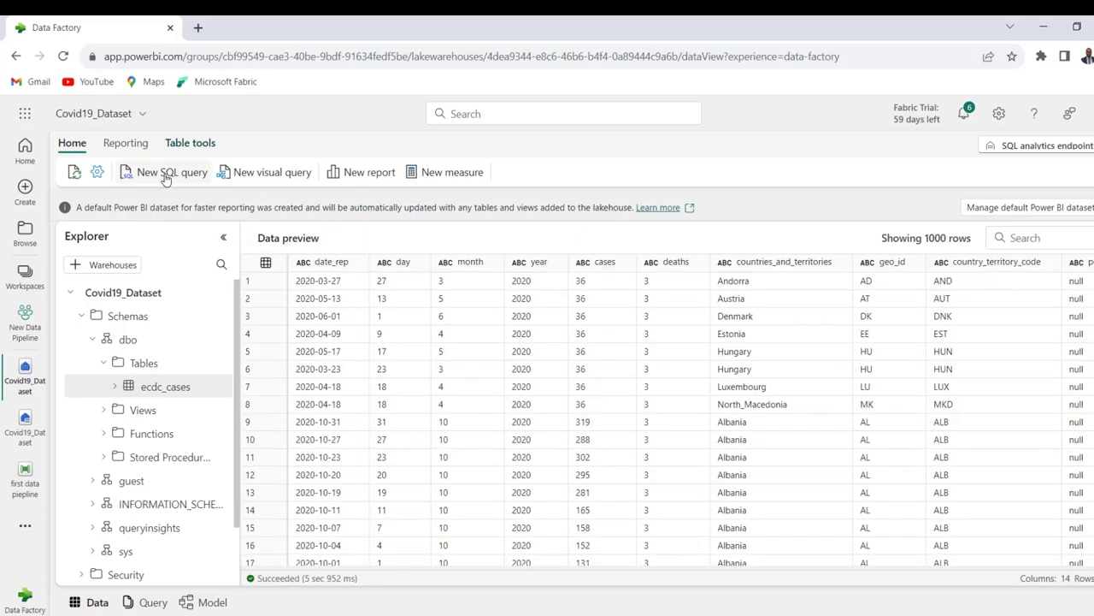
- Start a new SQL query reading SELECT * FROM ecdc_cases
{"action": "left_click", "coordinate": [183, 174]}
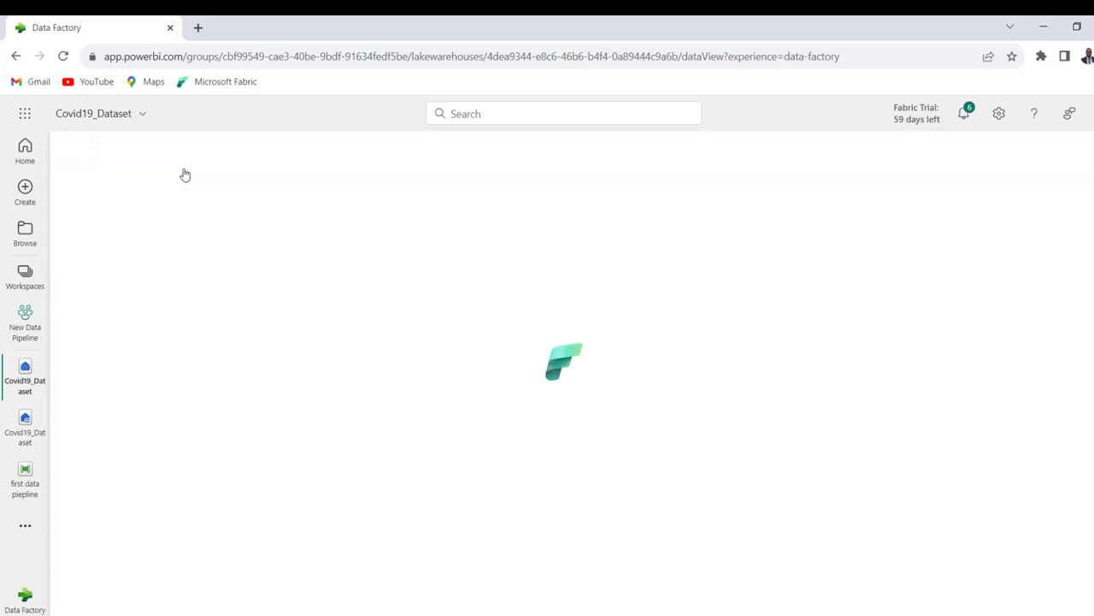
{"action": "type", "text": "SELE"}
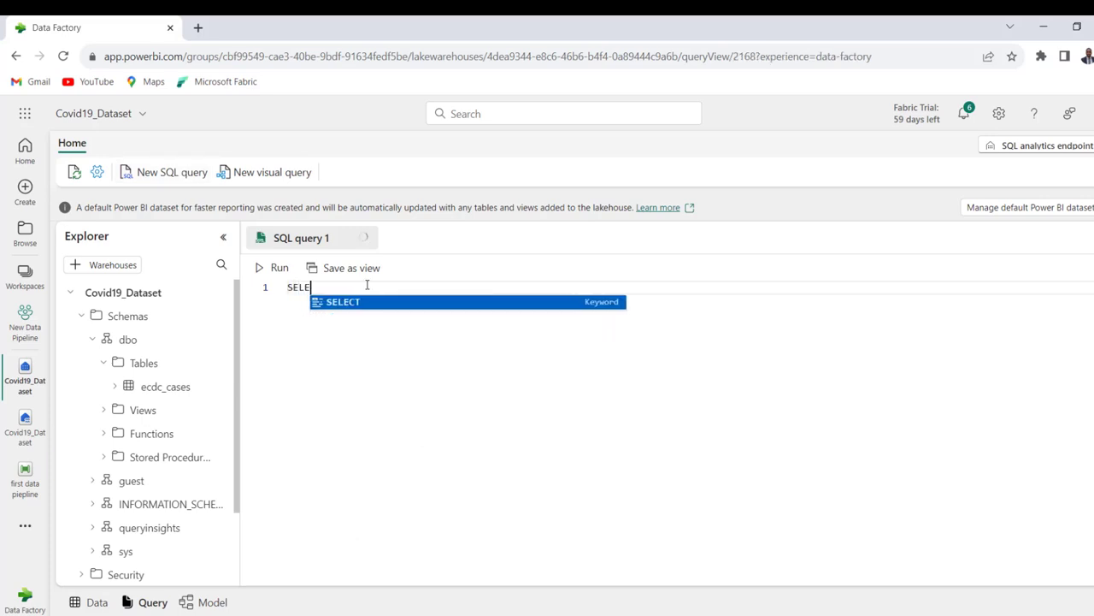
{"action": "type", "text": "CT * FROM "}
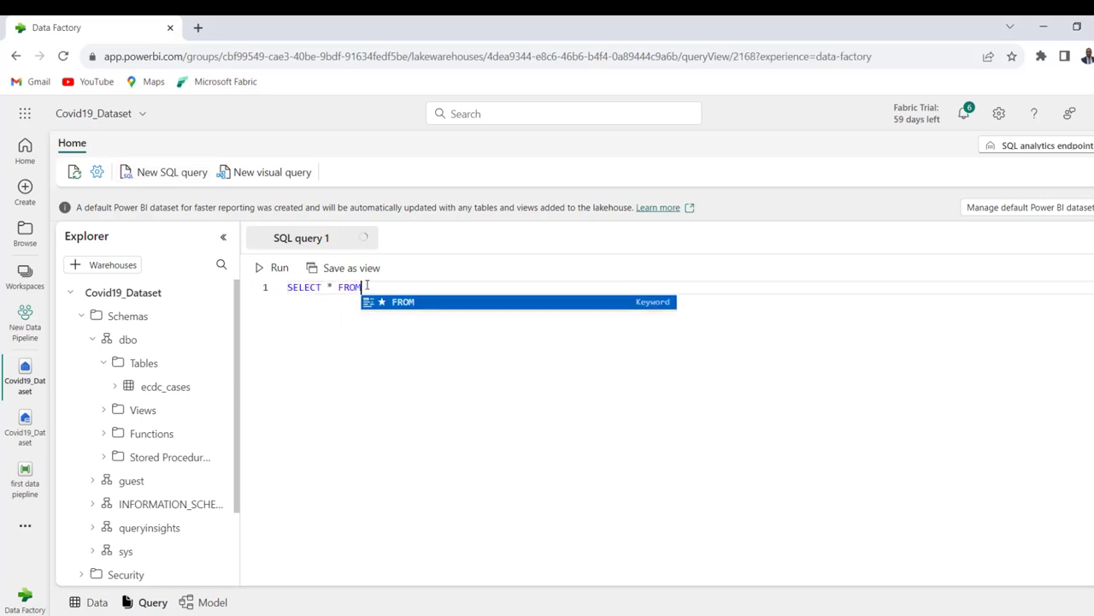
{"action": "type", "text": "ecdc"}
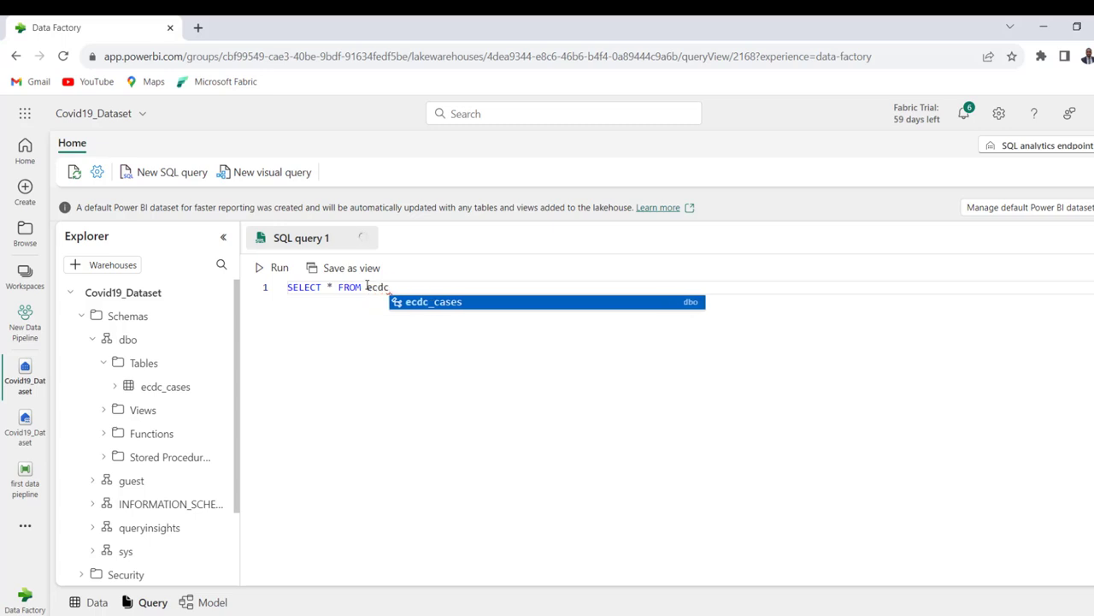
{"action": "key", "text": "Tab"}
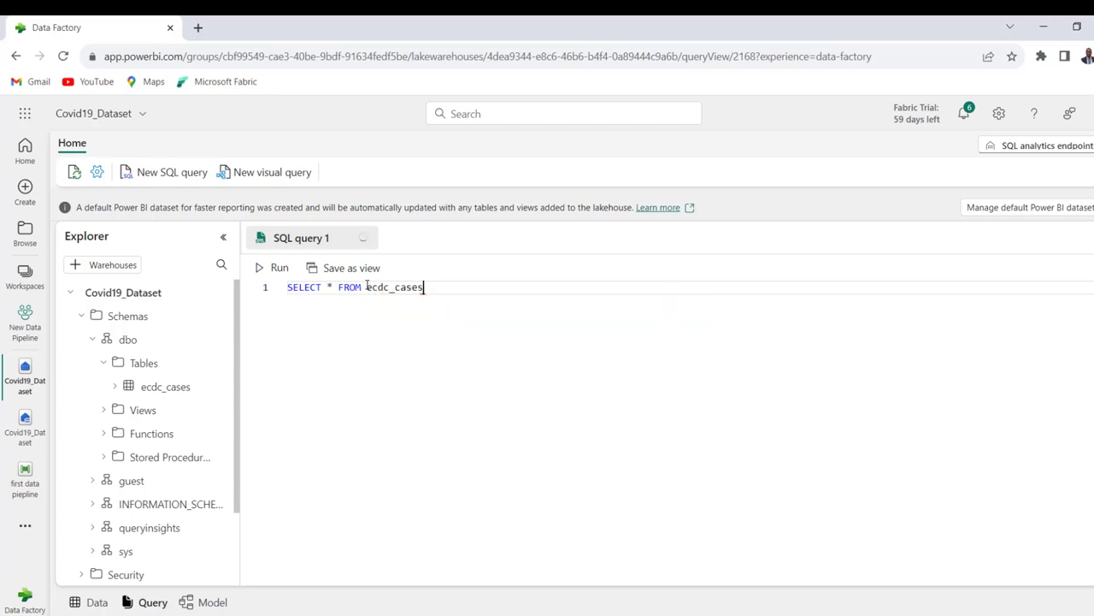
- Add the filter WHERE countries_and_territories = 'Australia' to the query
{"action": "type", "text": "WHERE vo"}
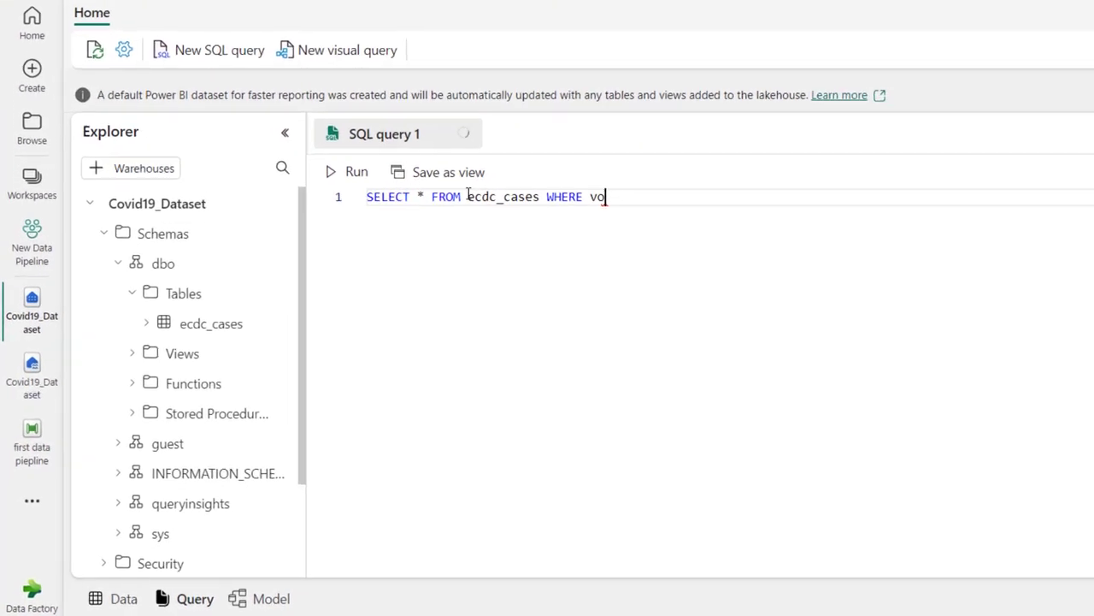
{"action": "type", "text": "ut"}
{"action": "key", "text": "BackSpace"}
{"action": "key", "text": "BackSpace"}
{"action": "key", "text": "BackSpace"}
{"action": "key", "text": "BackSpace"}
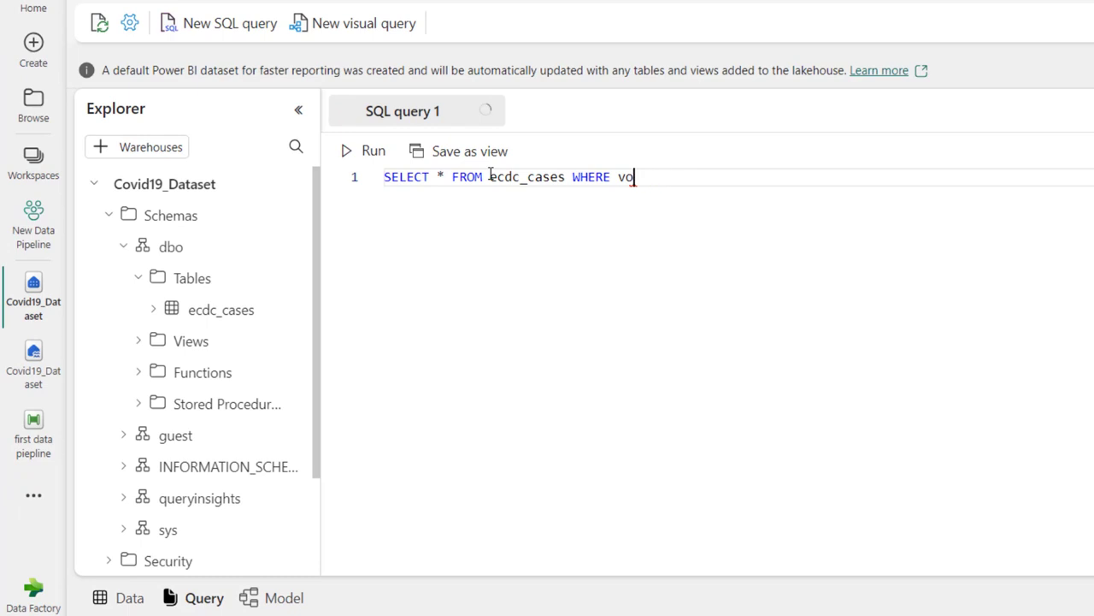
{"action": "type", "text": "cou"}
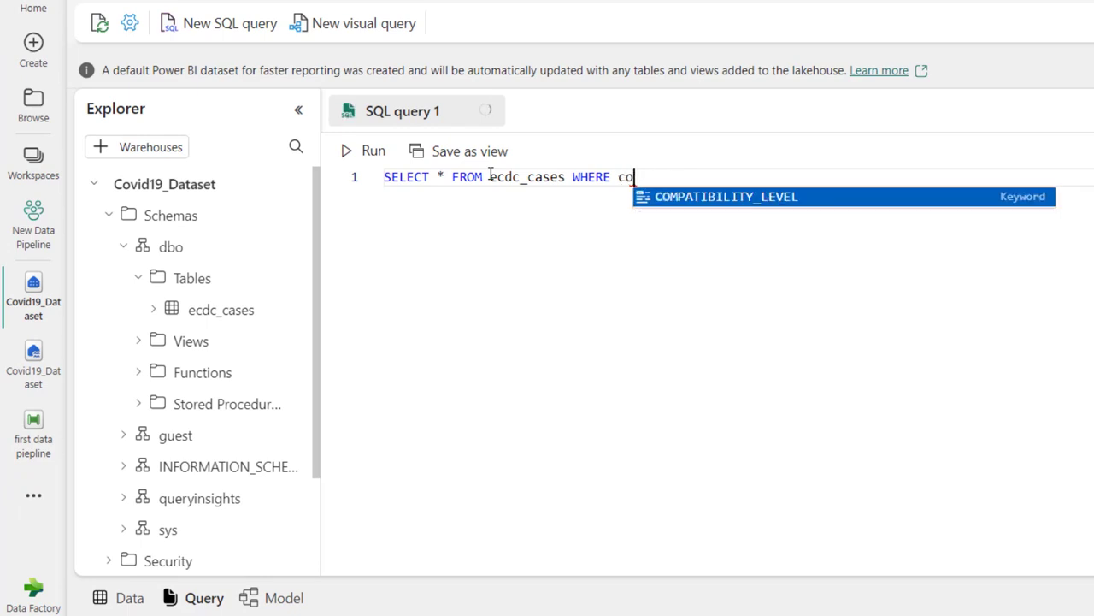
{"action": "key", "text": "BackSpace"}
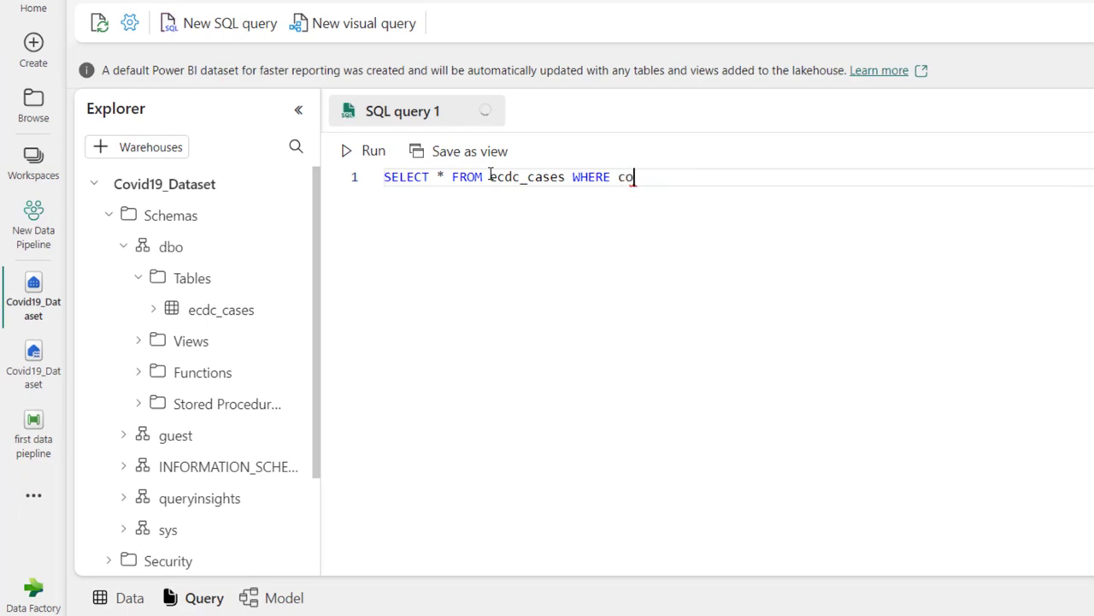
{"action": "type", "text": "unt"}
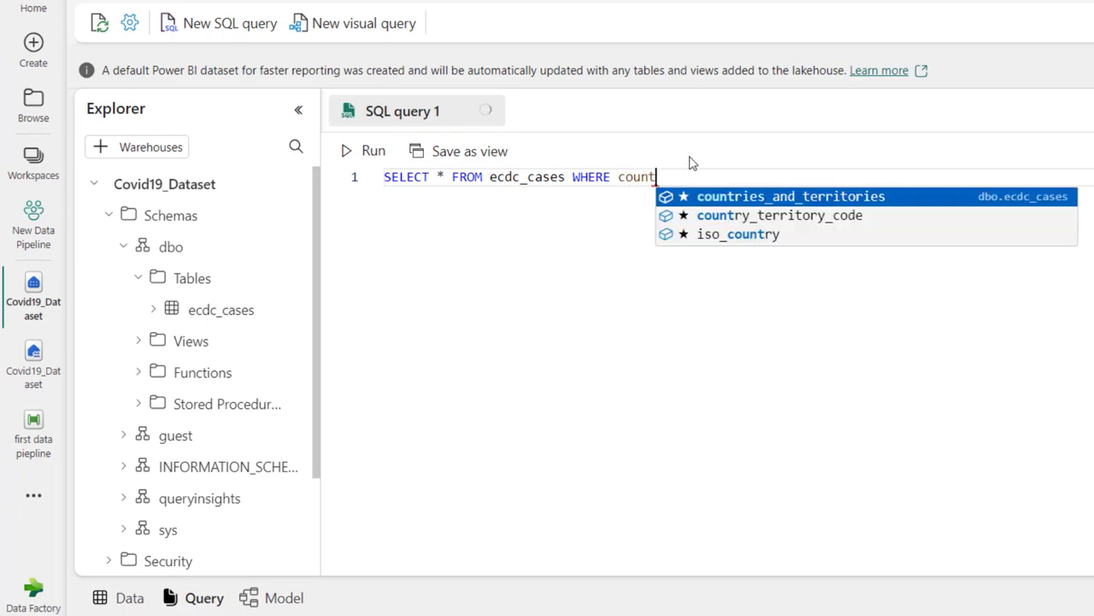
{"action": "key", "text": "Tab"}
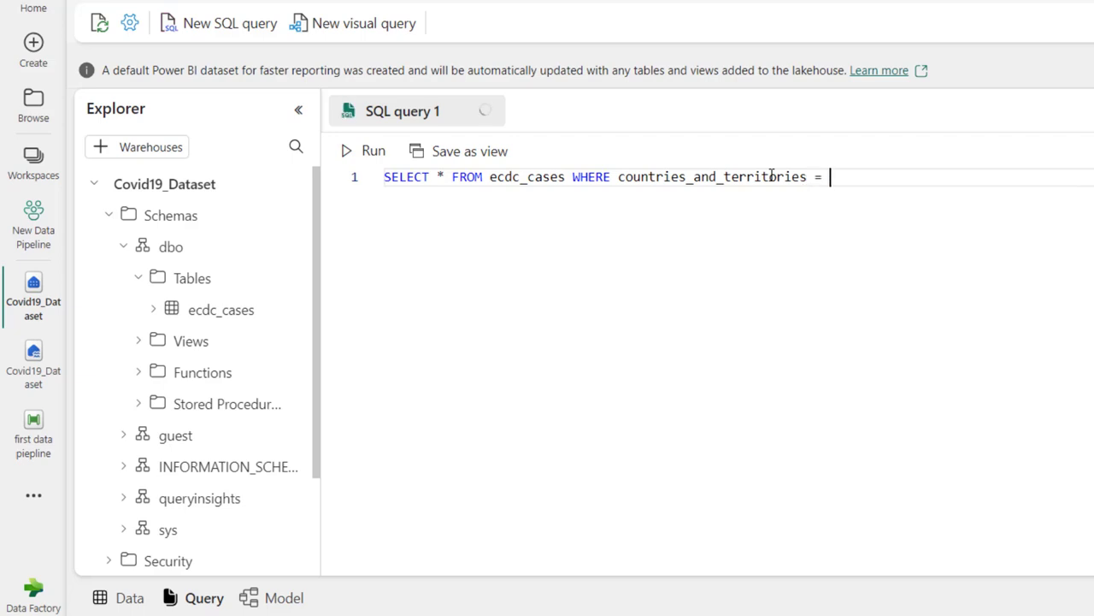
{"action": "key", "text": "Left"}
{"action": "type", "text": "Australia"}
{"action": "left_click", "coordinate": [946, 177]}
- Close the Australia query with a semicolon and run it, returning Australian ecdc_cases rows
{"action": "type", "text": ";"}
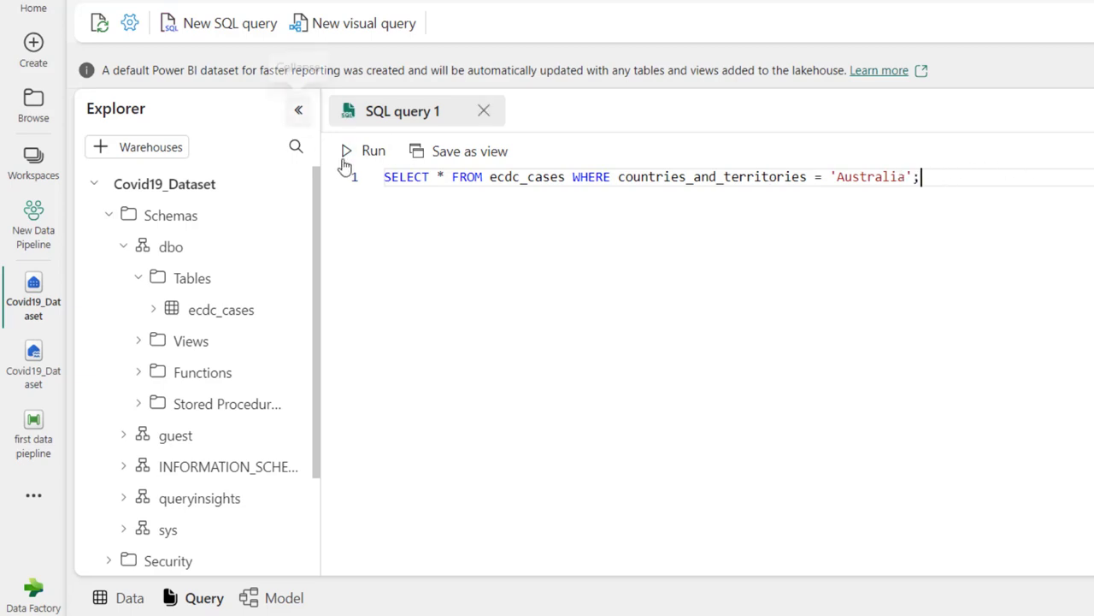
{"action": "left_click", "coordinate": [362, 161]}
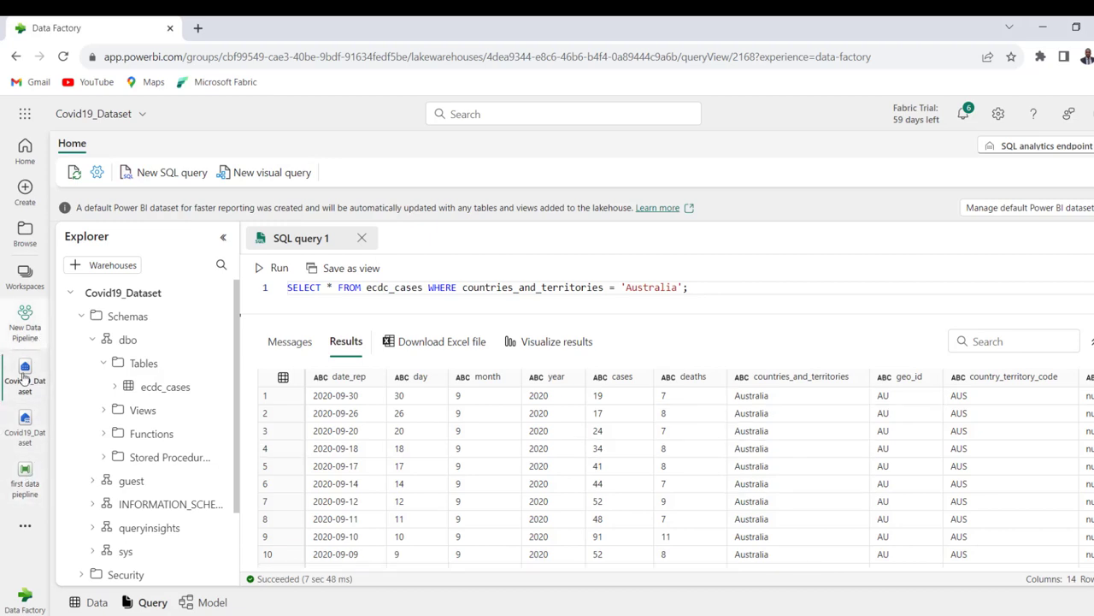
- Return to the 'first data piepline' pipeline page from the left navigation bar
{"action": "left_click", "coordinate": [31, 488]}
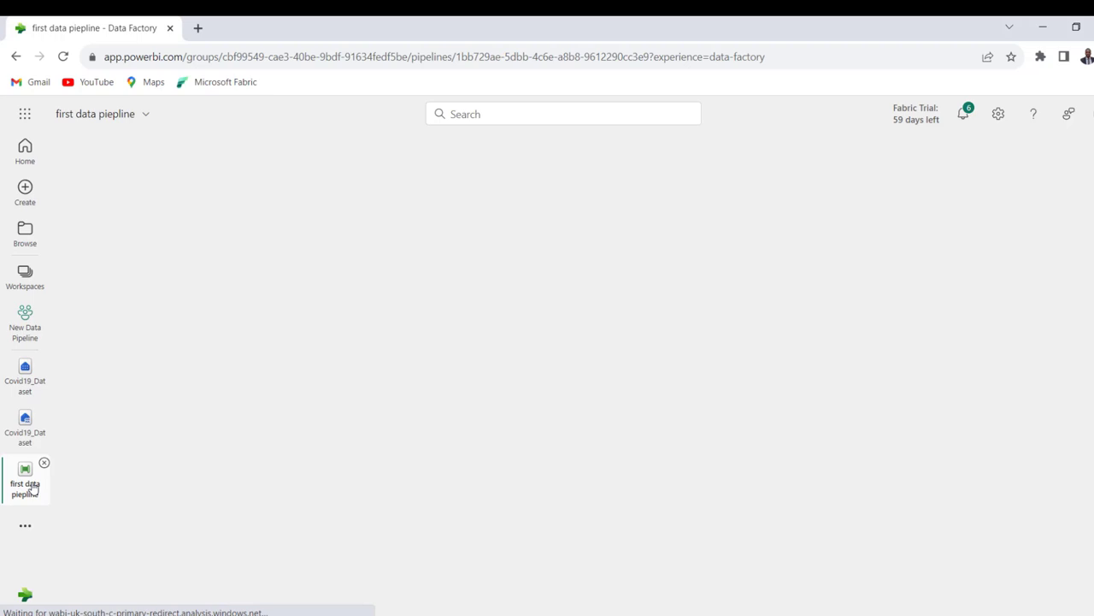